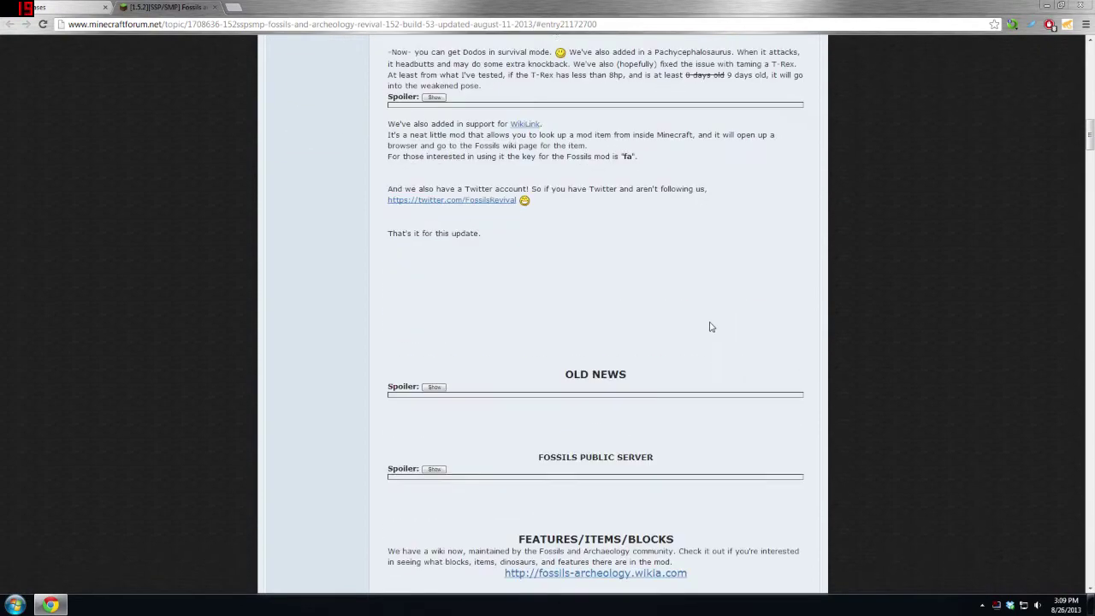
pyautogui.scroll(-3, 699, 326)
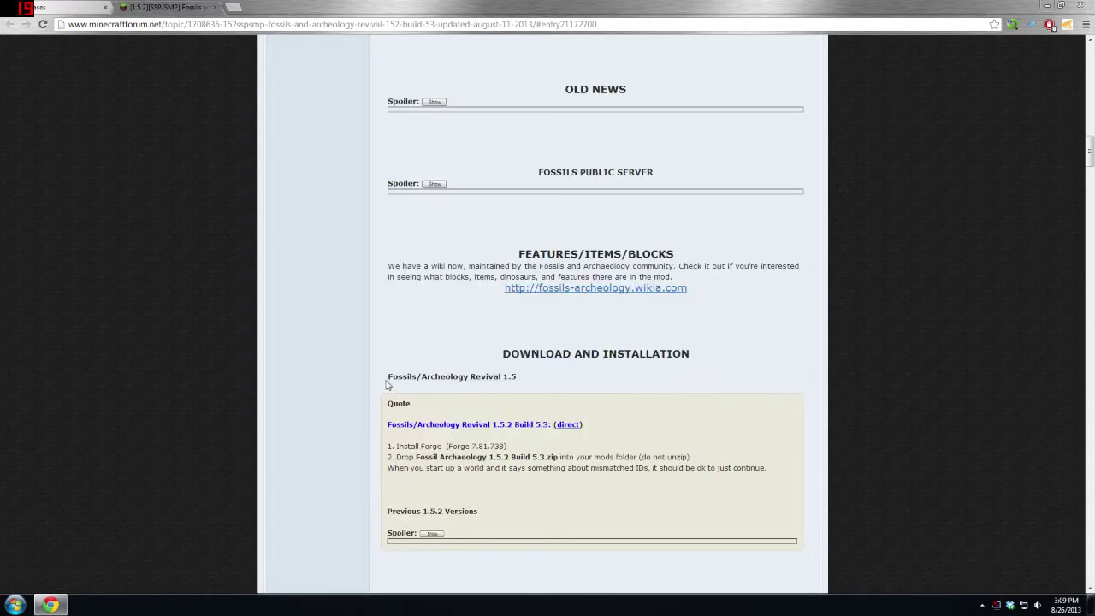
# Scroll to the Fossils download and installation section and follow the link to the Forge releases board
pyautogui.click(564, 424)
# Open the Forge 7.8.1 Minecraft 1.5.2 release topic, backing out of the 9.10.0 topic
pyautogui.click(56, 14)
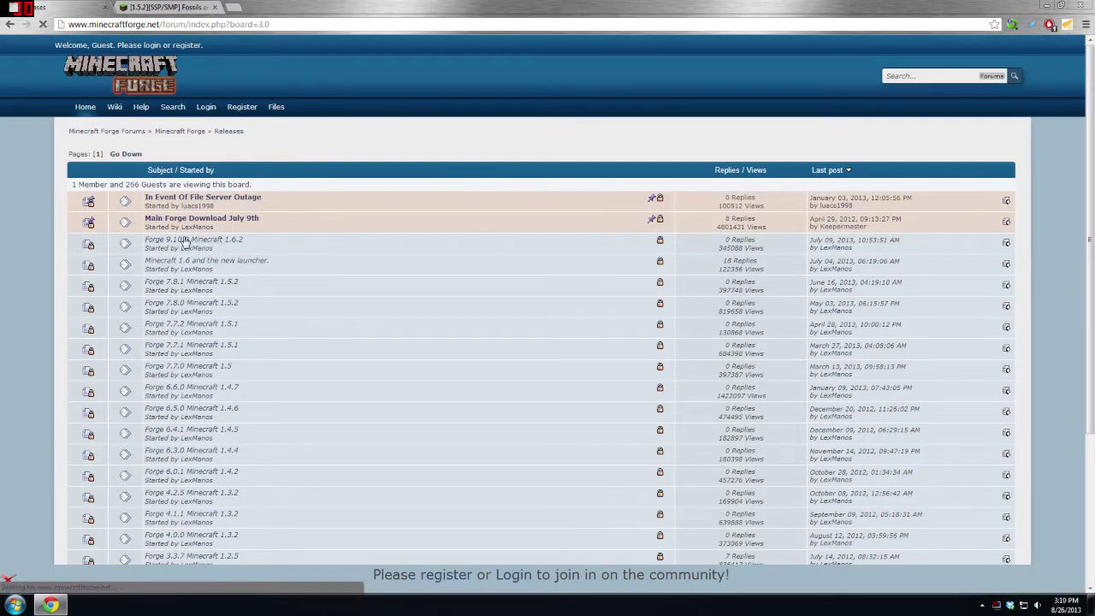
pyautogui.click(186, 242)
pyautogui.hotkey('alt', 'Left')
pyautogui.click(214, 243)
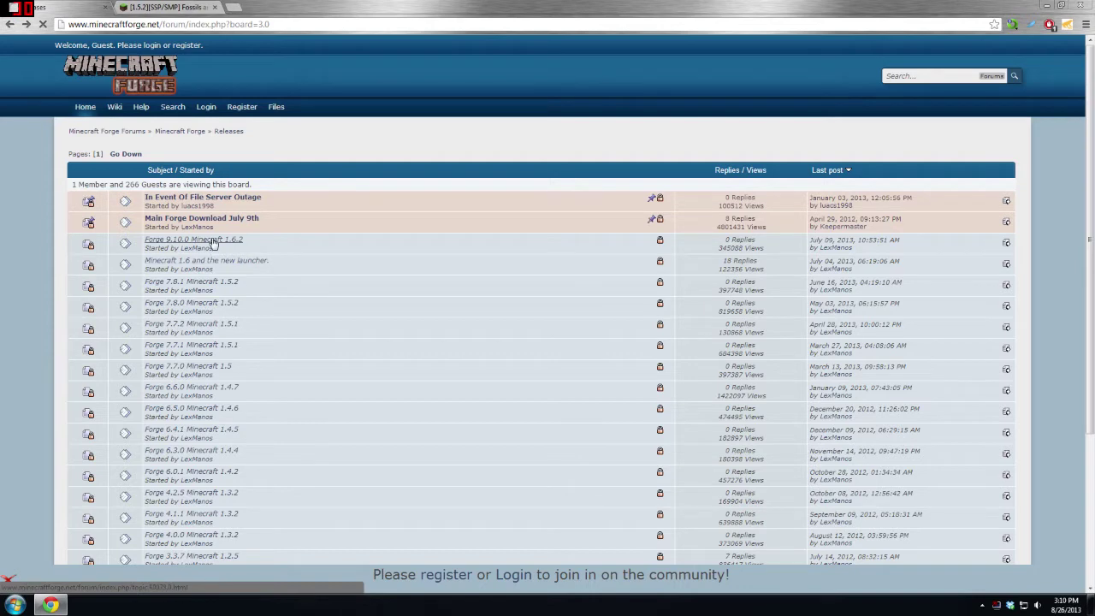
pyautogui.click(233, 284)
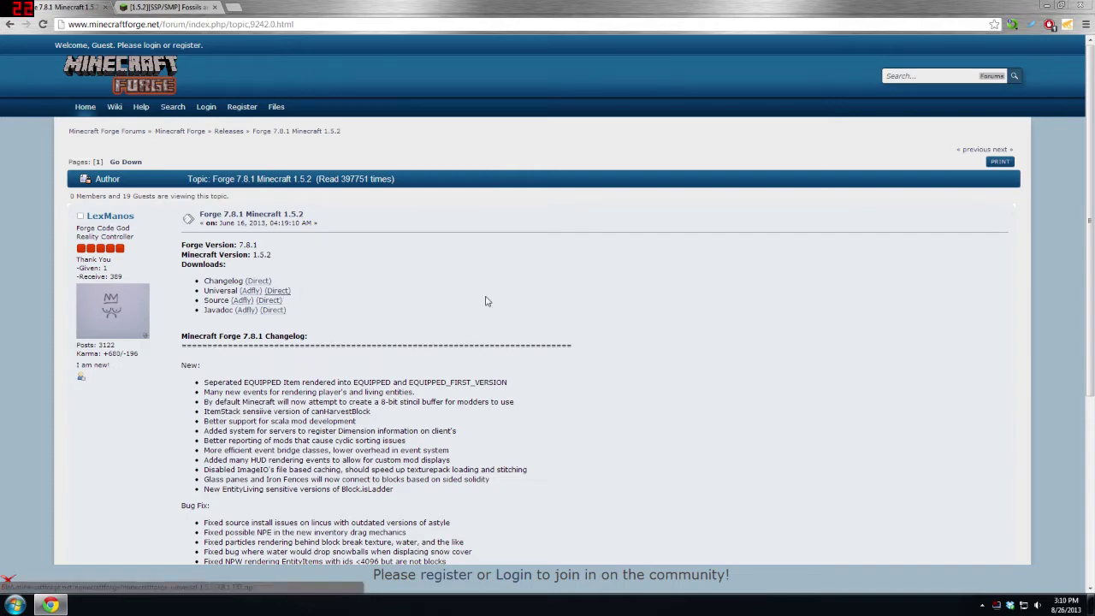
# Show the desktop, select the two downloaded archives, and open %appdata% through Run
pyautogui.click(1092, 604)
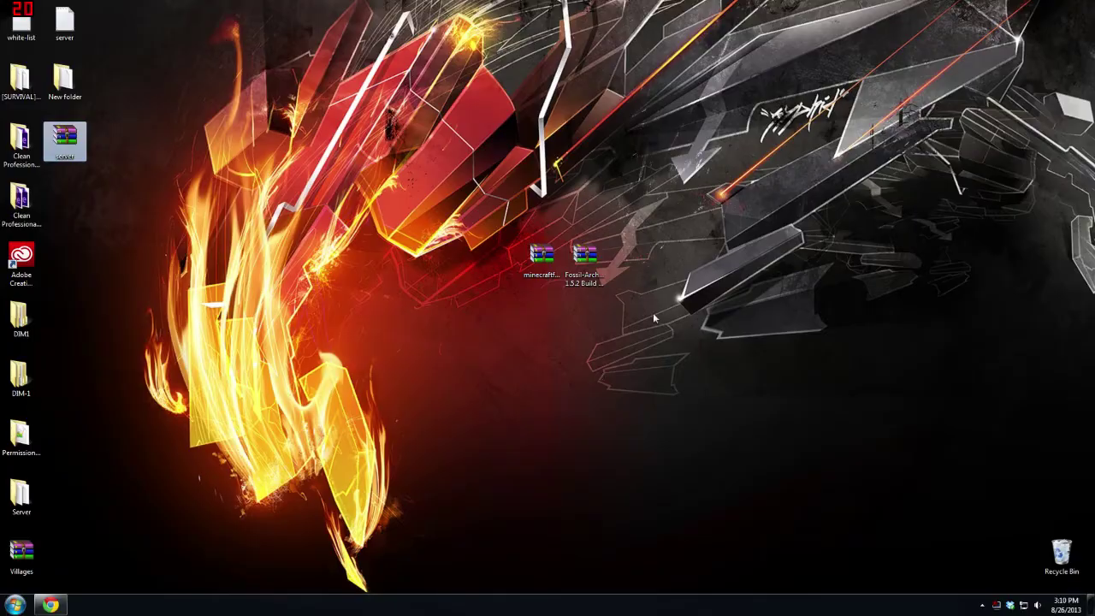
pyautogui.moveTo(615, 233); pyautogui.dragTo(452, 360)
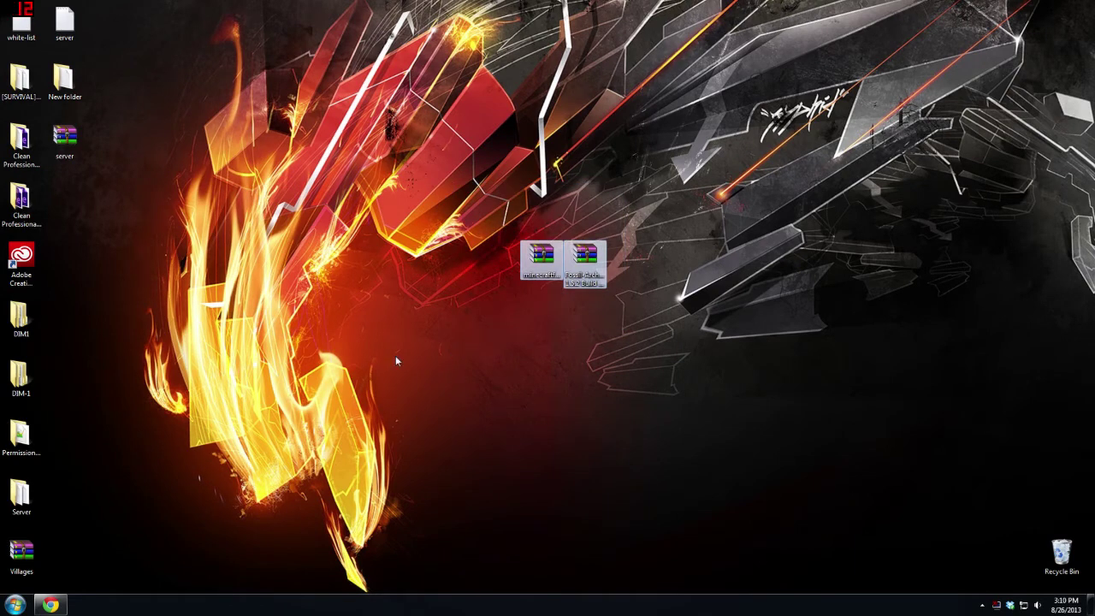
pyautogui.click(16, 605)
pyautogui.write('run')
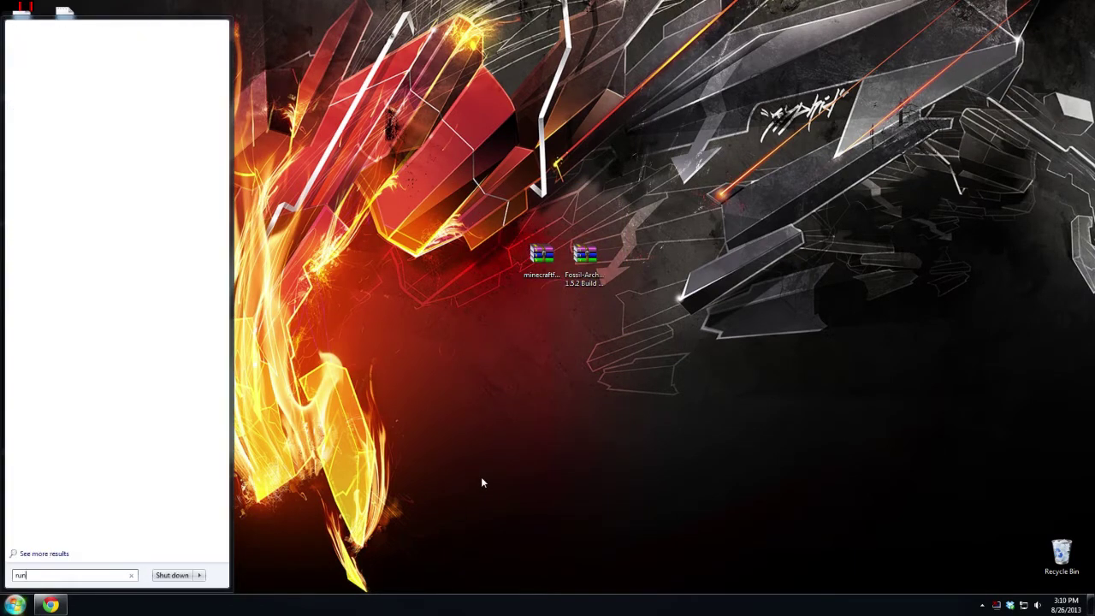
pyautogui.press('Return')
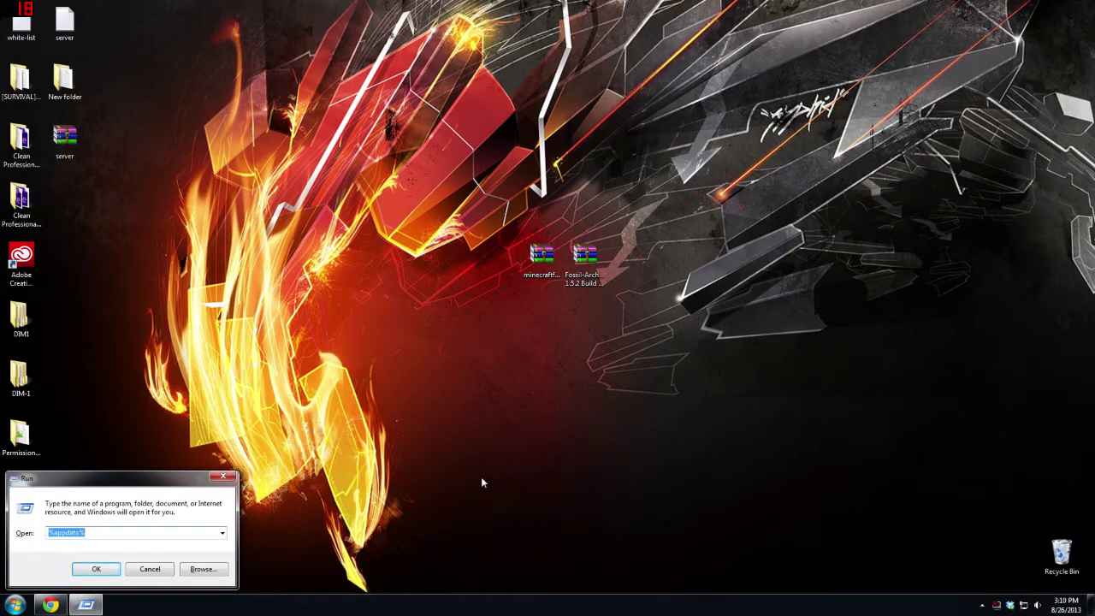
pyautogui.press('Return')
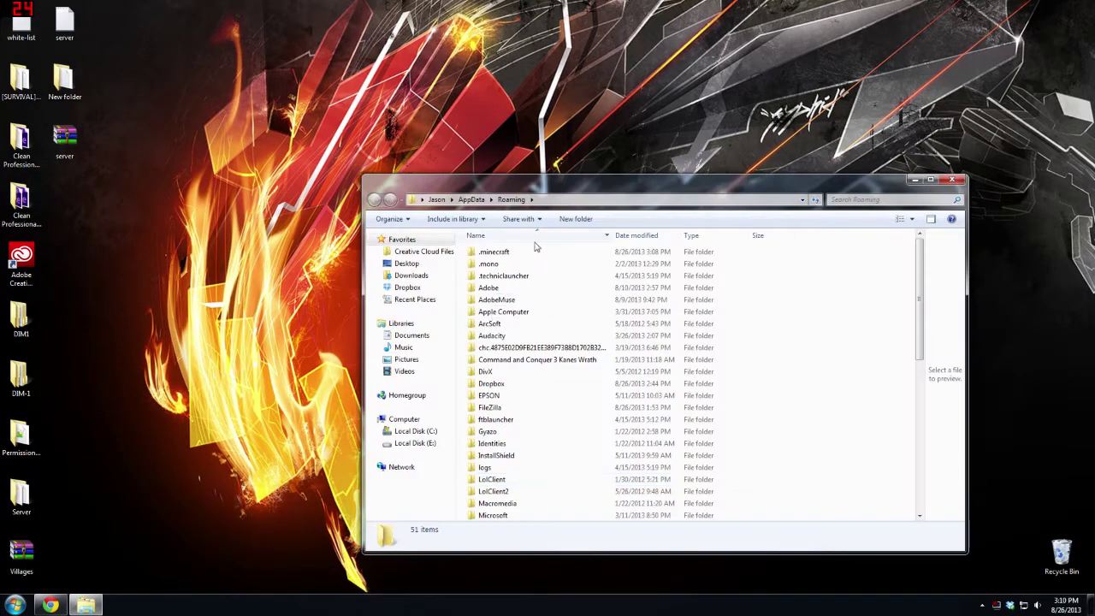
# Browse into .minecraft\versions\1.5.2 and start the Minecraft Launcher
pyautogui.doubleClick(536, 252)
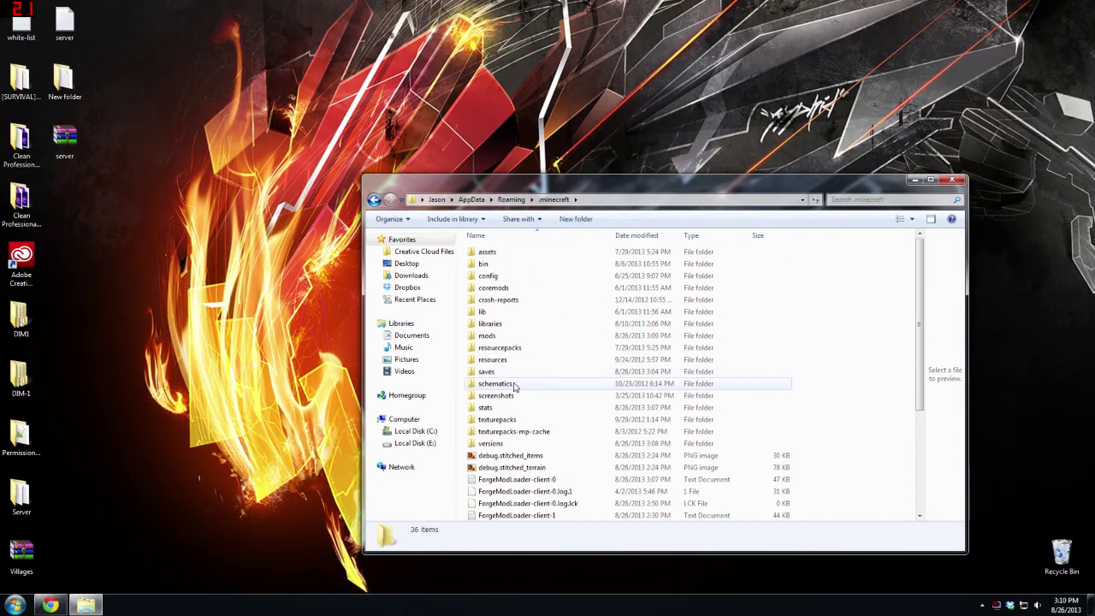
pyautogui.doubleClick(518, 443)
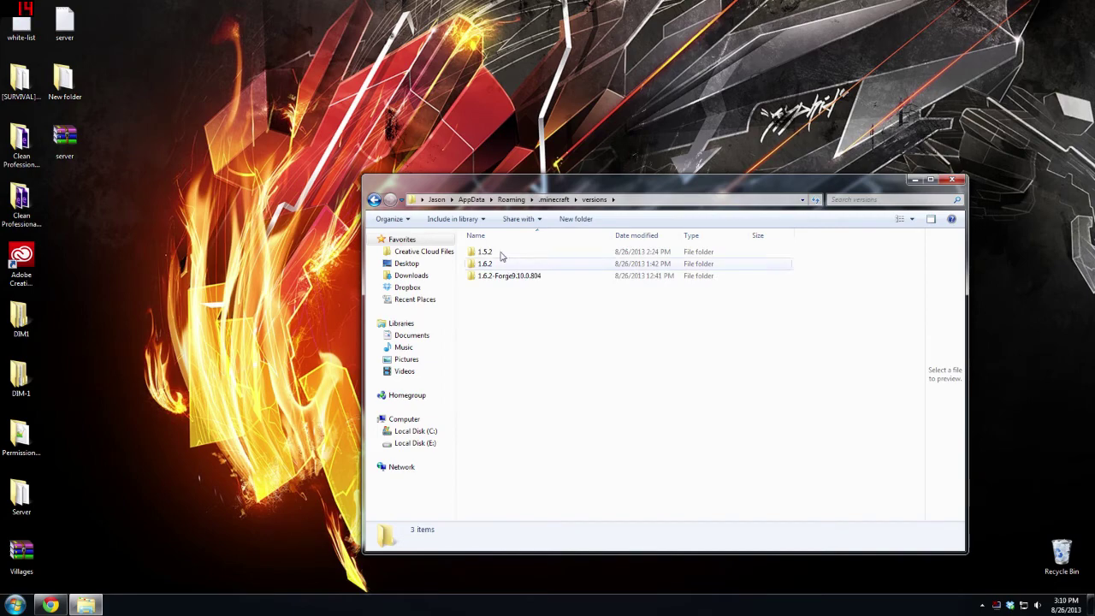
pyautogui.doubleClick(526, 255)
pyautogui.click(513, 264)
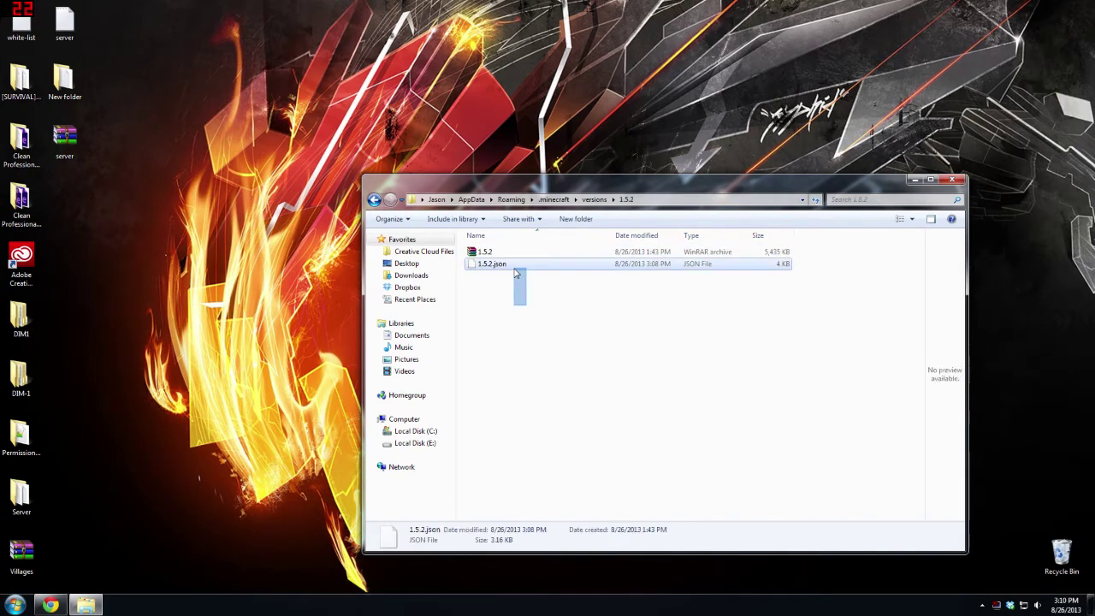
pyautogui.click(15, 605)
pyautogui.click(88, 269)
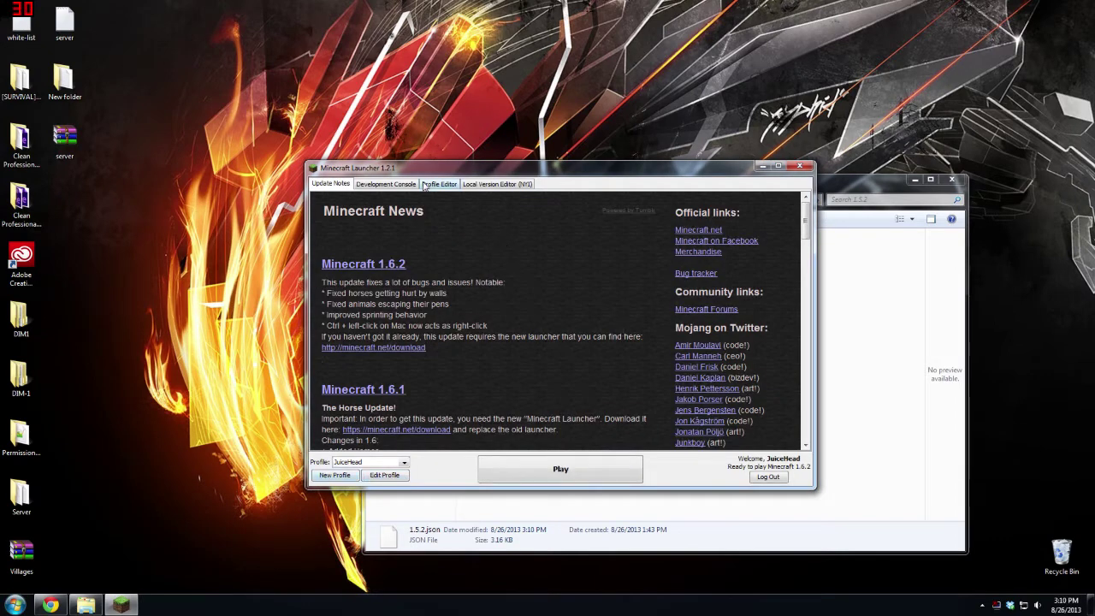
# Save a new release 1.5.2 profile, play it to the title screen, then quit
pyautogui.click(860, 308)
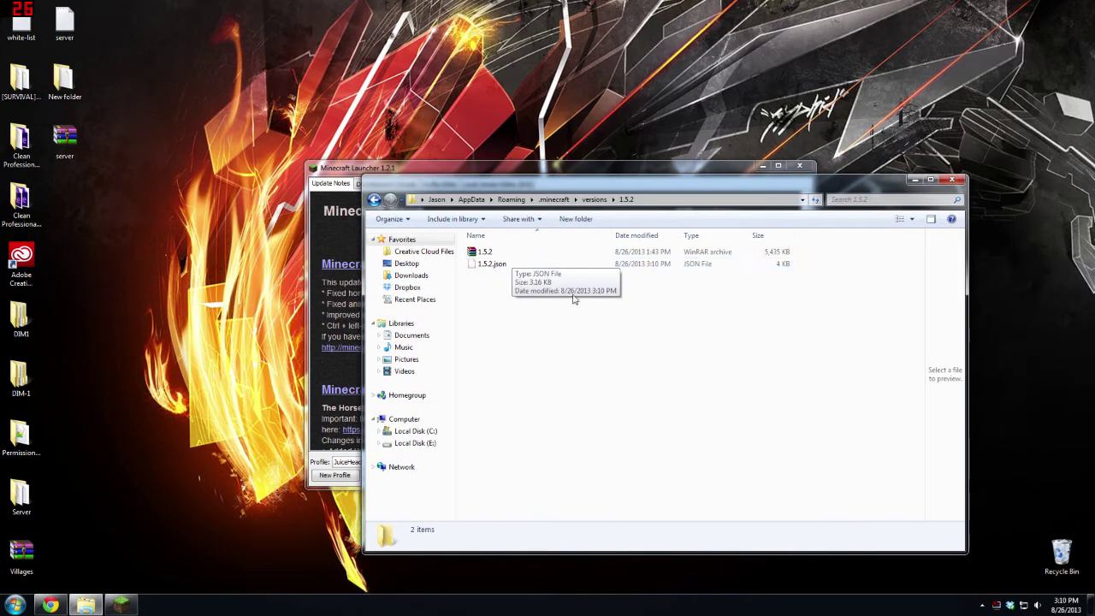
pyautogui.click(342, 225)
pyautogui.click(344, 478)
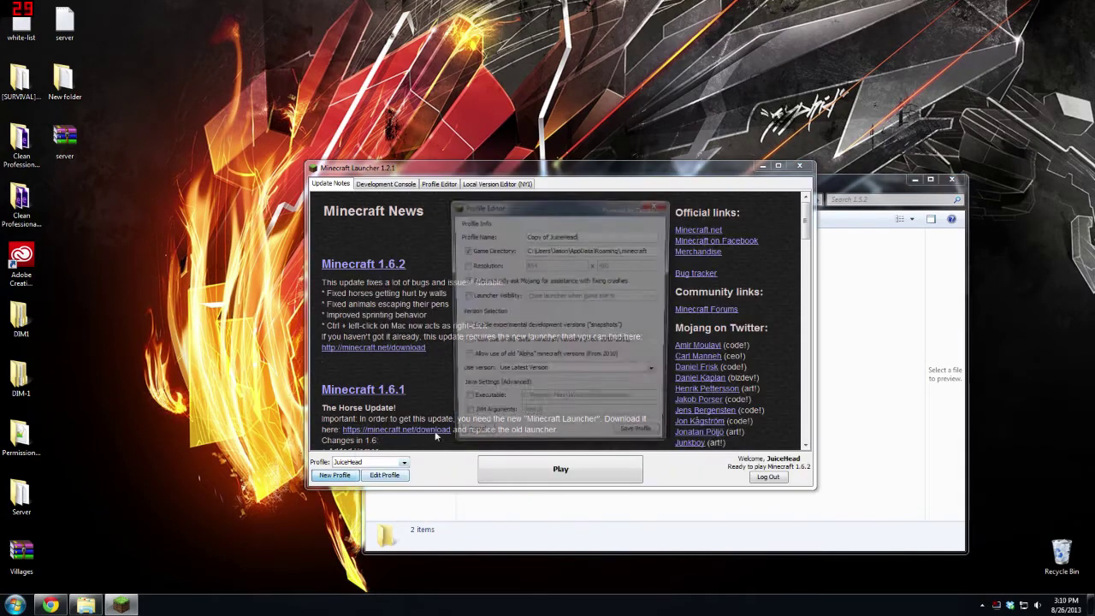
pyautogui.click(541, 372)
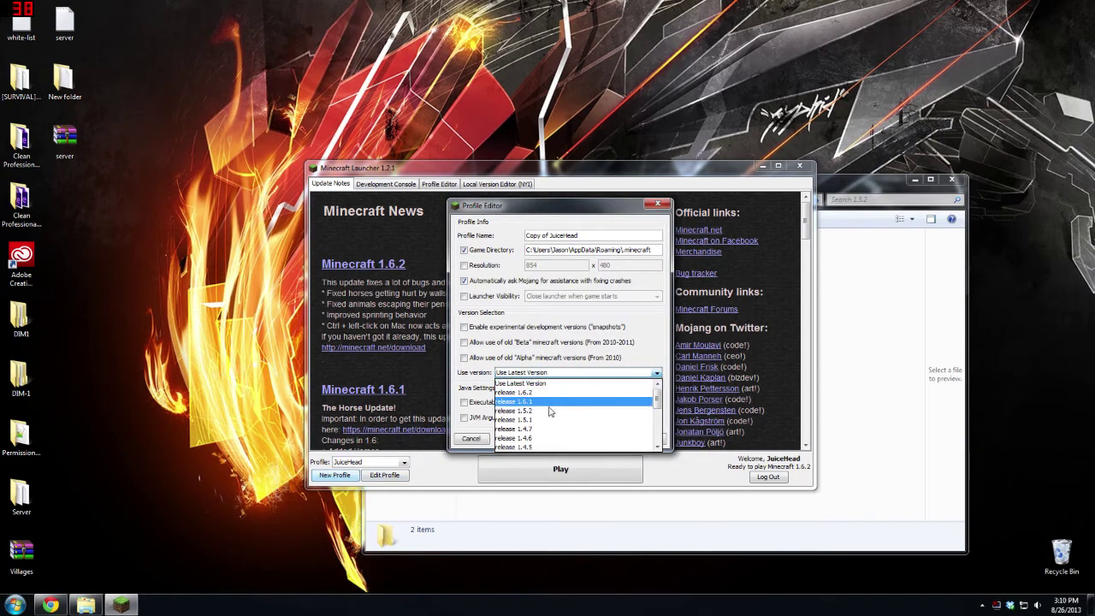
pyautogui.click(535, 414)
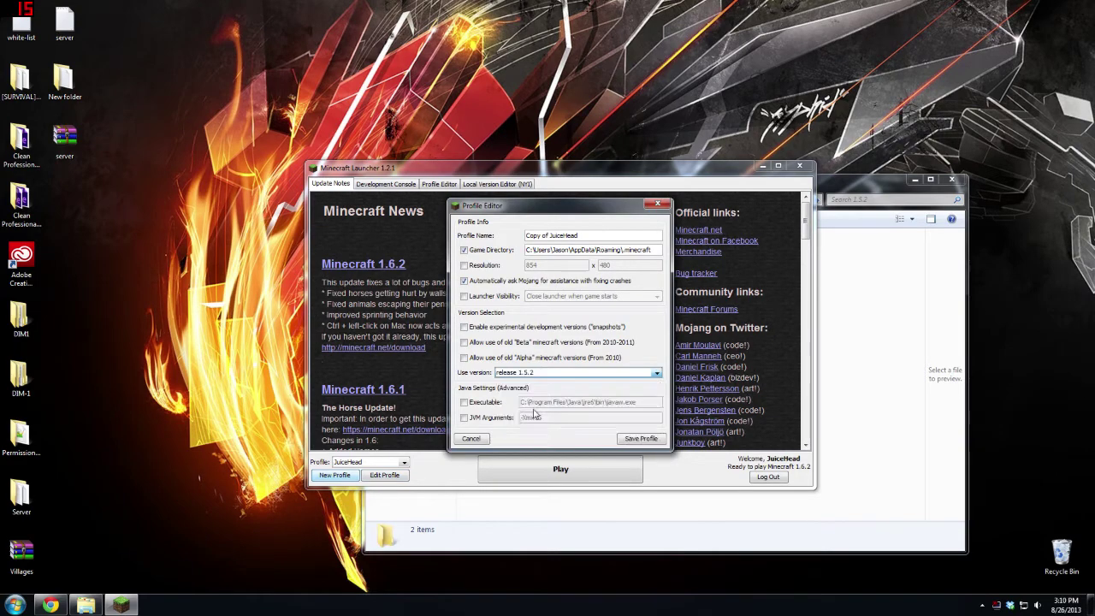
pyautogui.click(641, 438)
pyautogui.click(609, 467)
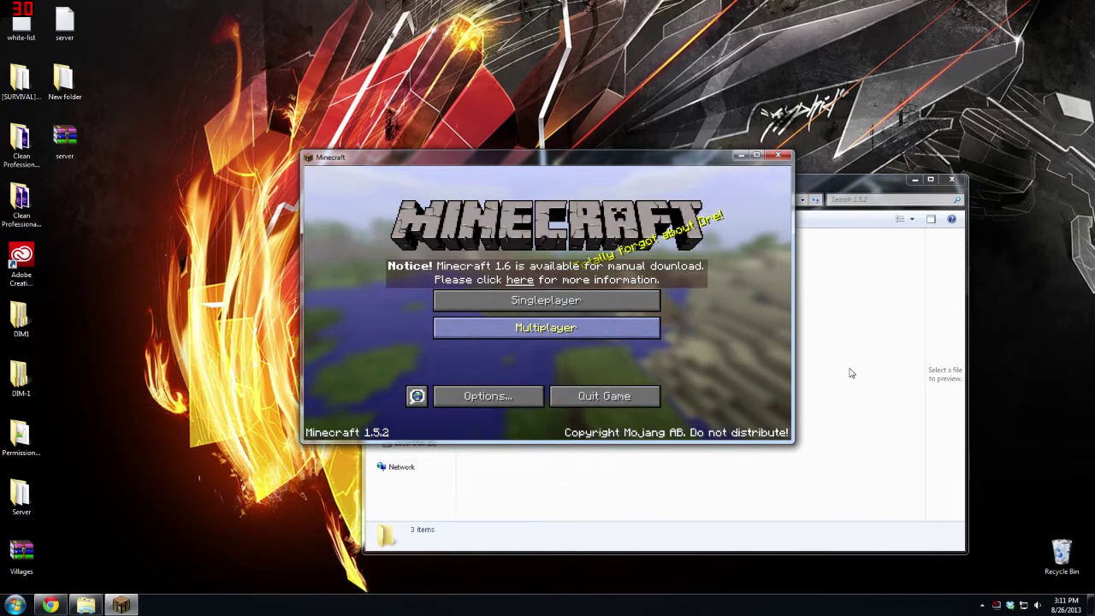
pyautogui.click(641, 402)
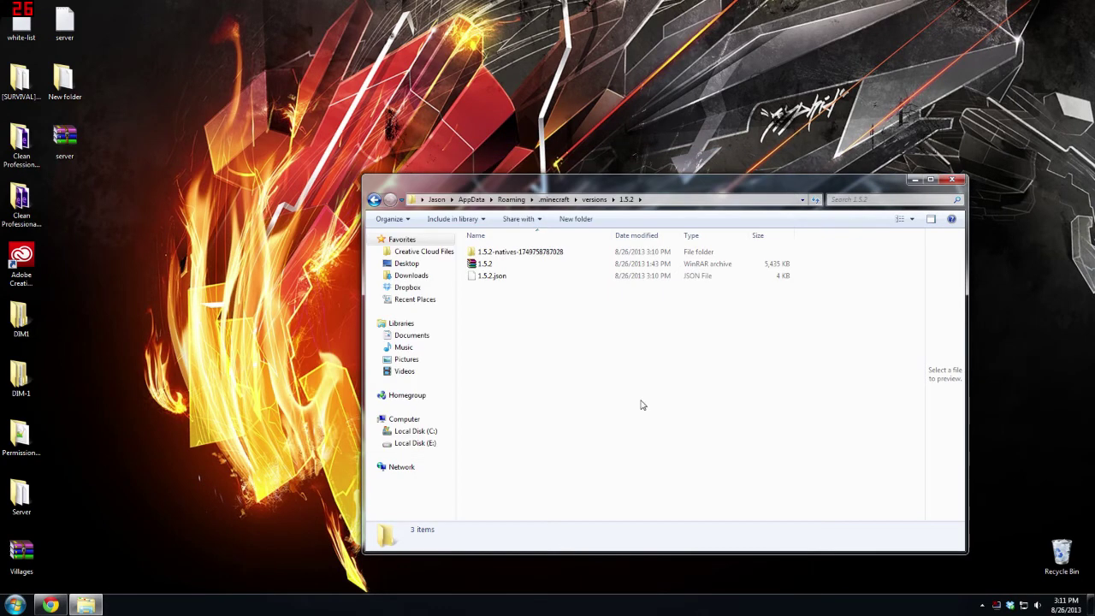
# Create a new folder named 1.5.2-Forge inside the versions folder
pyautogui.moveTo(469, 242); pyautogui.dragTo(602, 322)
pyautogui.press('Delete')
pyautogui.press('BackSpace')
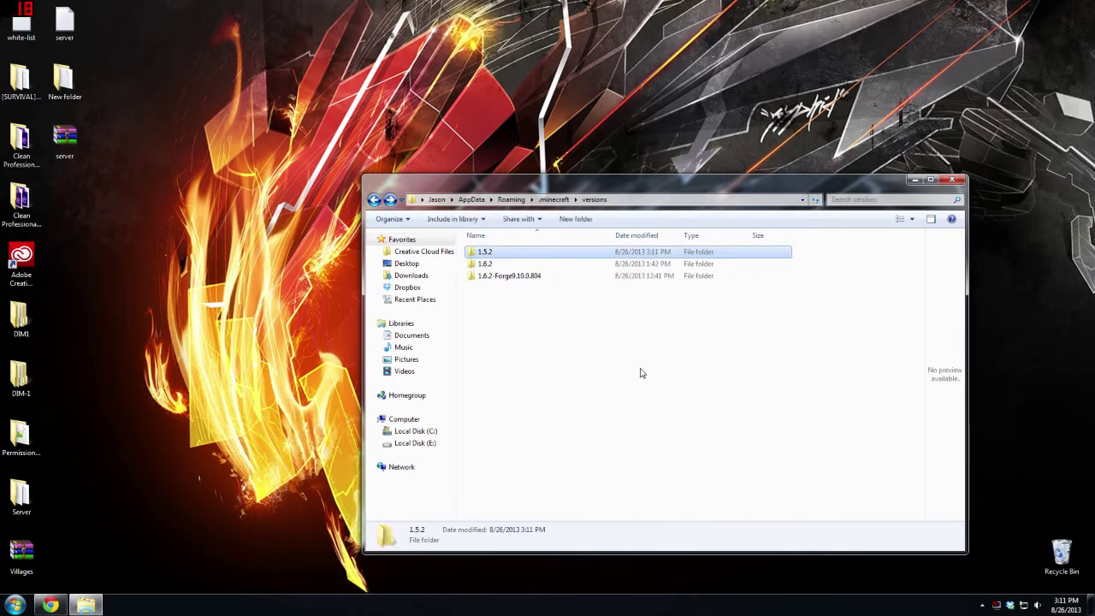
pyautogui.rightClick(530, 339)
pyautogui.moveTo(636, 488)
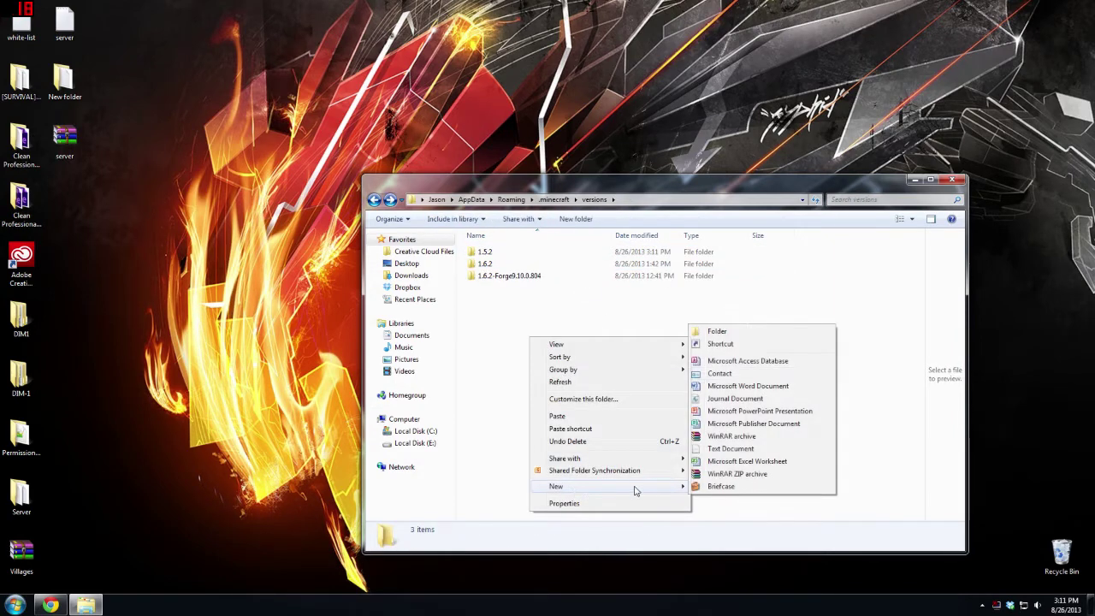
pyautogui.click(748, 335)
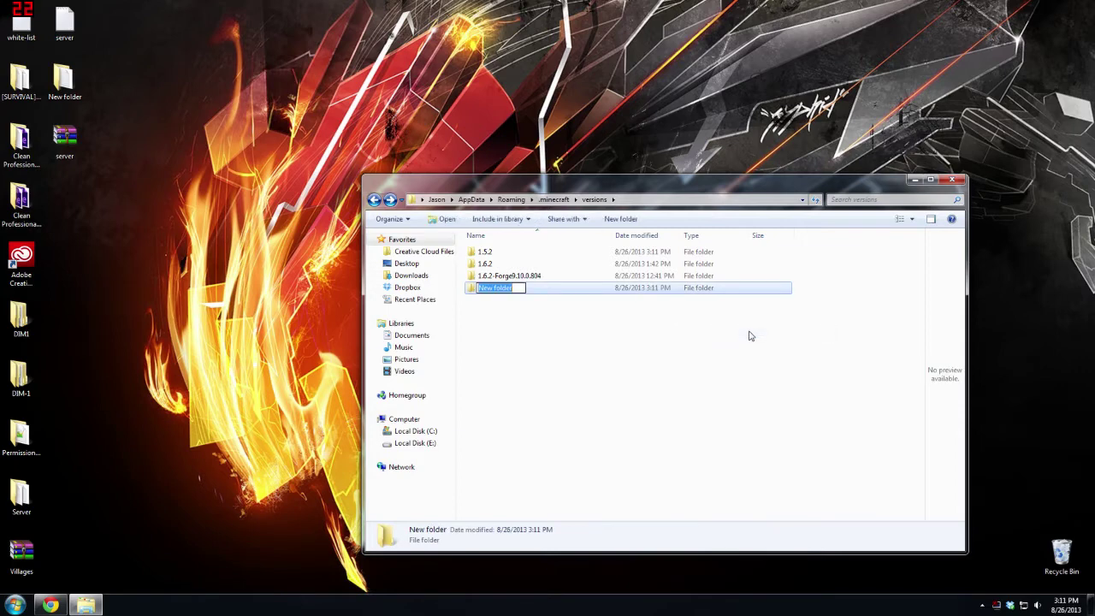
pyautogui.write('1')
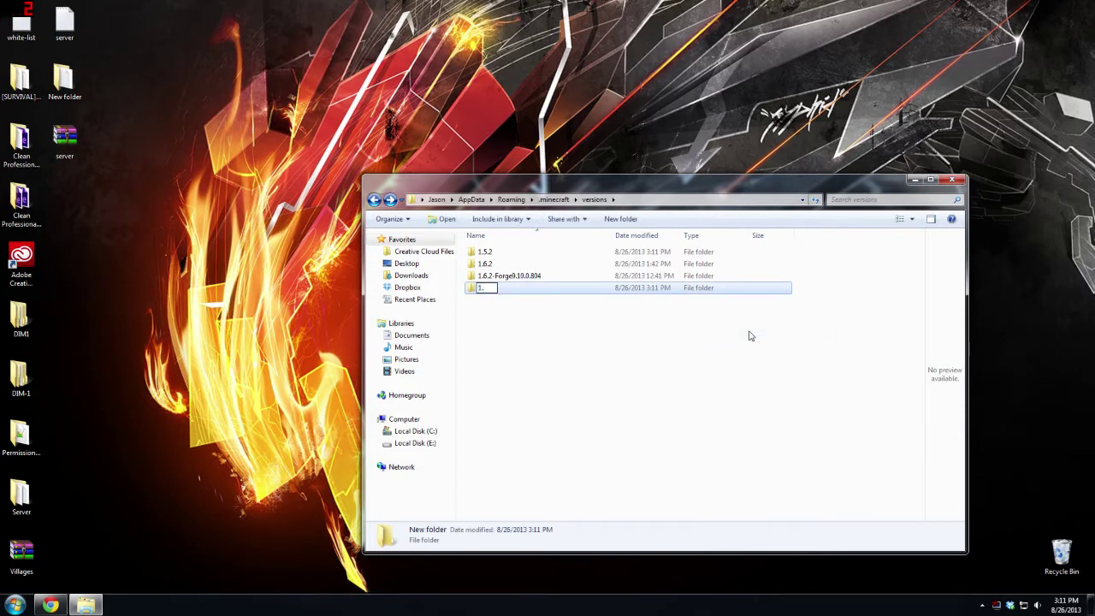
pyautogui.write('.5.2-Forge')
pyautogui.press('Return')
# Copy the version number 7.8.1.737 from the Forge universal archive's file name
pyautogui.moveTo(615, 181); pyautogui.dragTo(603, 322)
pyautogui.click(541, 261)
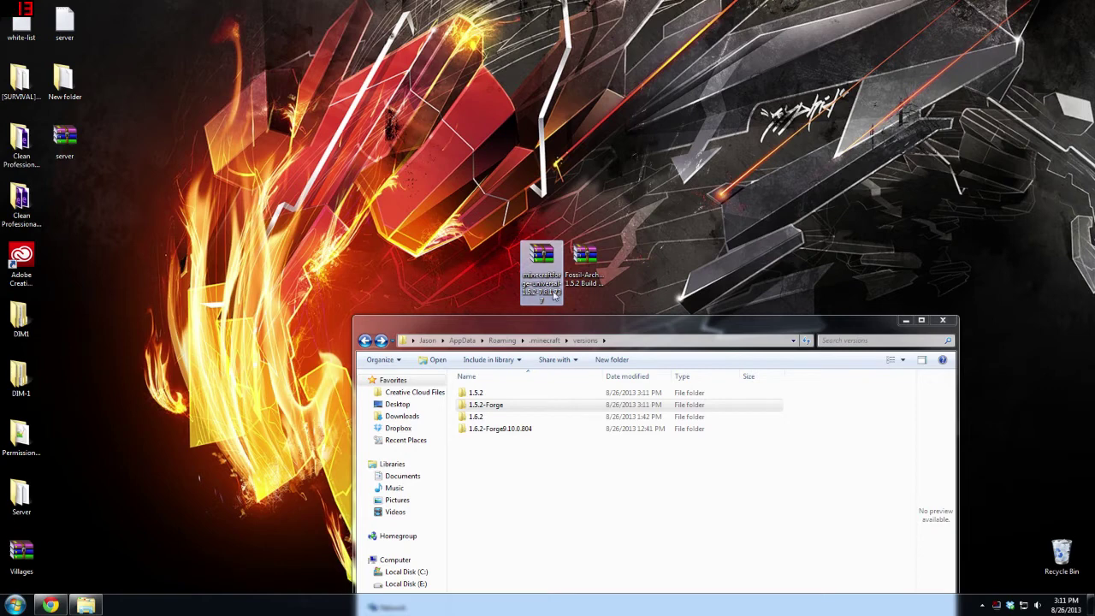
pyautogui.click(553, 294)
pyautogui.click(555, 291)
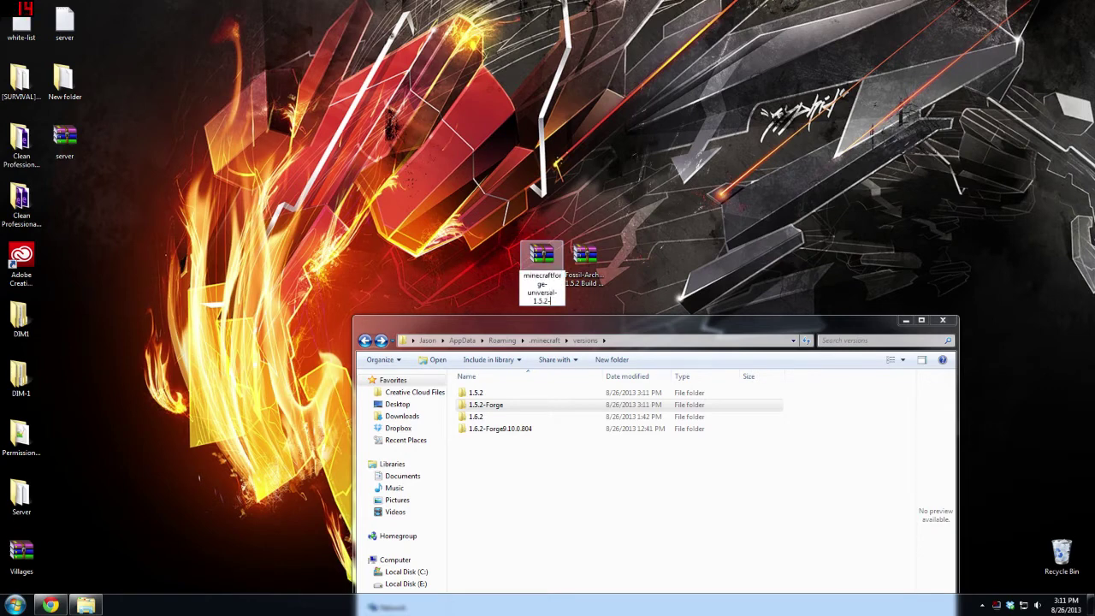
pyautogui.press('Down')
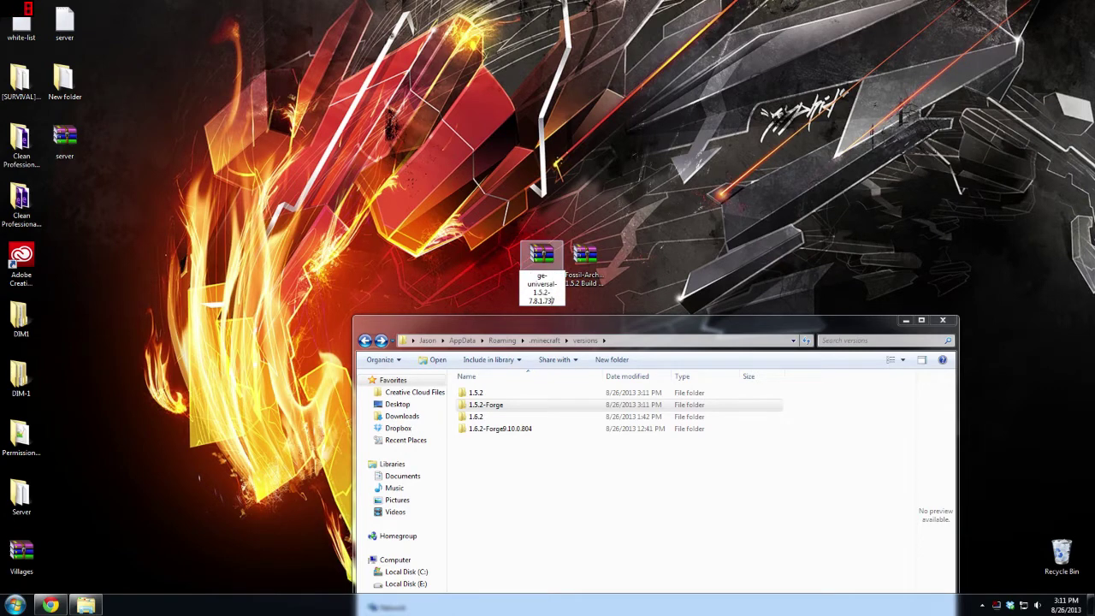
pyautogui.moveTo(530, 300); pyautogui.dragTo(555, 300)
pyautogui.rightClick(542, 306)
pyautogui.click(572, 342)
# Rename the folder to 1.5.2-Forge7.8.1.737 by appending the copied version
pyautogui.click(492, 408)
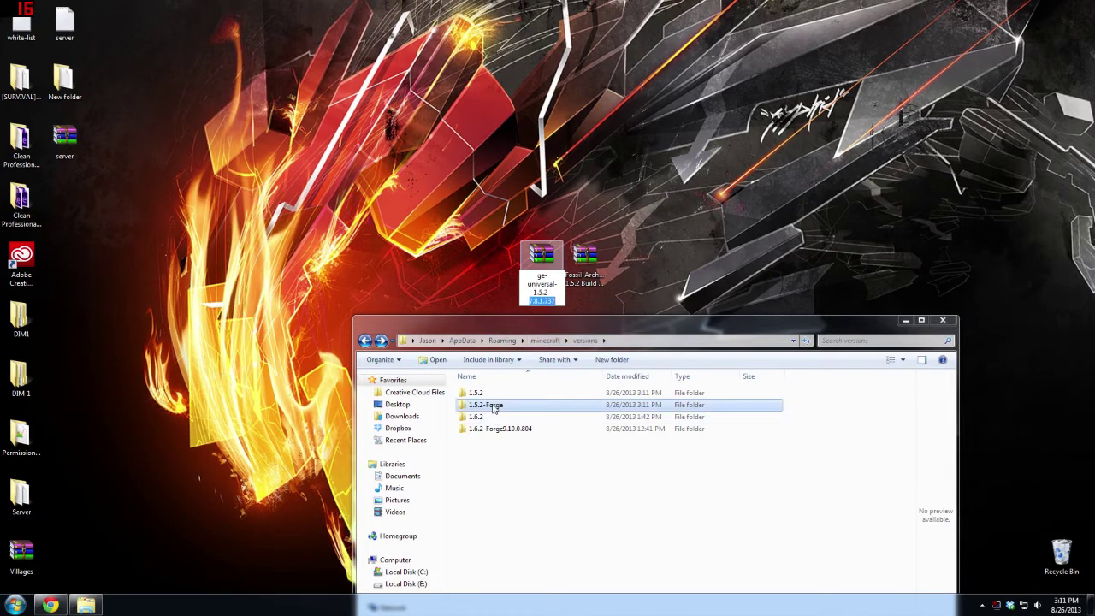
pyautogui.press('F2')
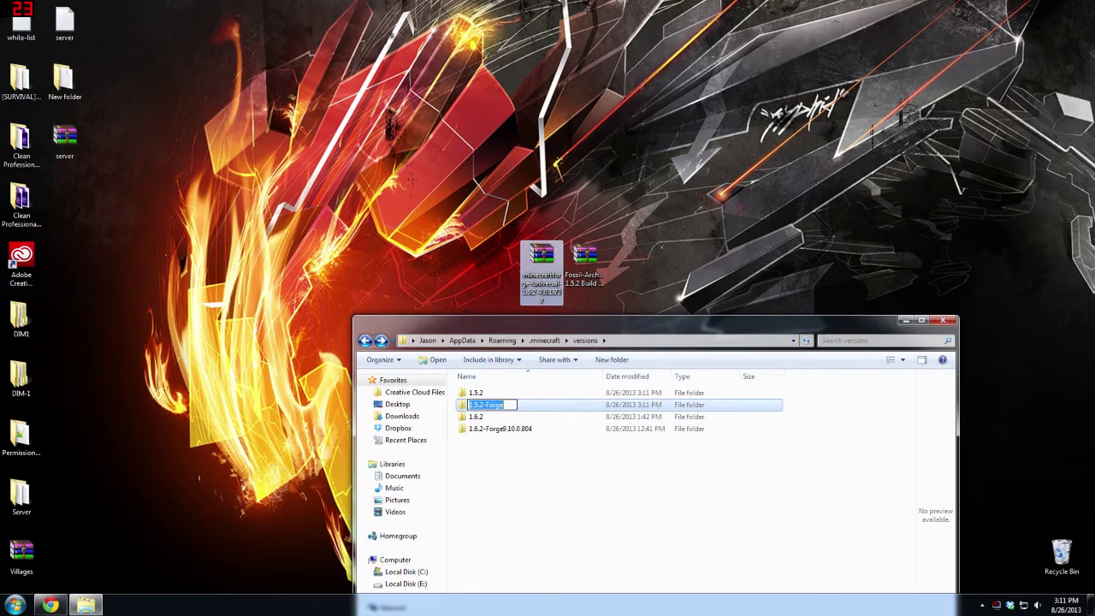
pyautogui.press('End')
pyautogui.hotkey('ctrl', 'v')
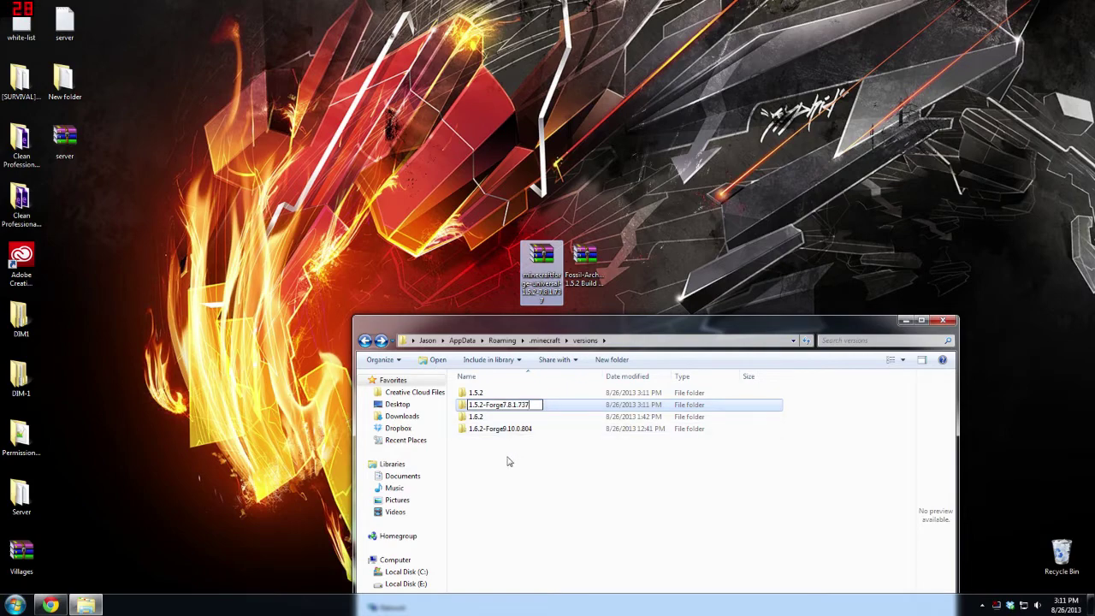
pyautogui.click(597, 408)
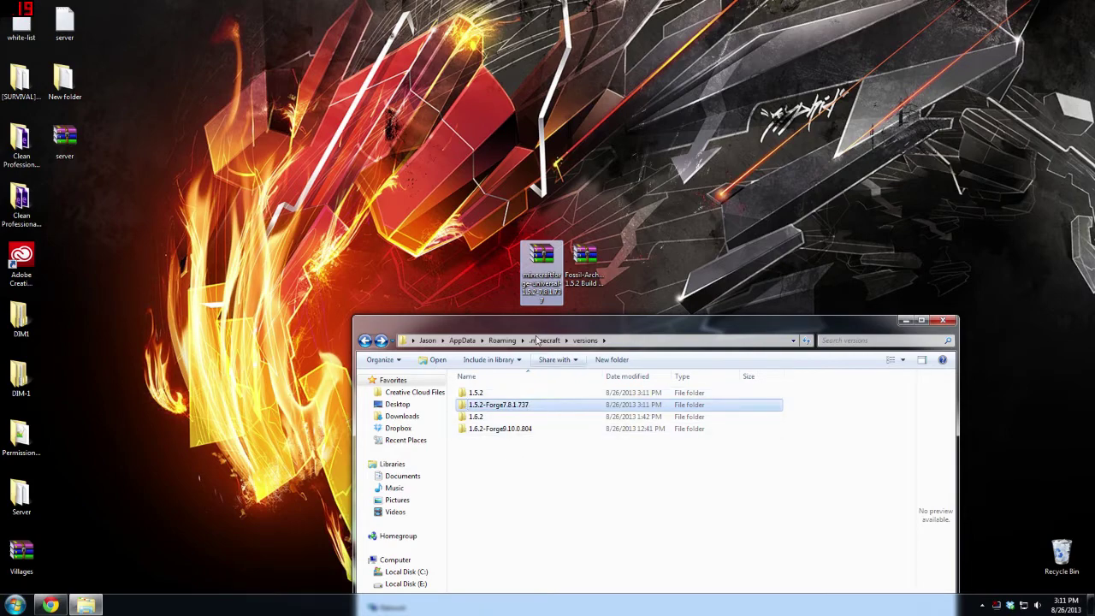
# Copy the 1.5.2 archive and 1.5.2.json into the 1.5.2-Forge7.8.1.737 folder
pyautogui.moveTo(556, 323); pyautogui.dragTo(656, 131)
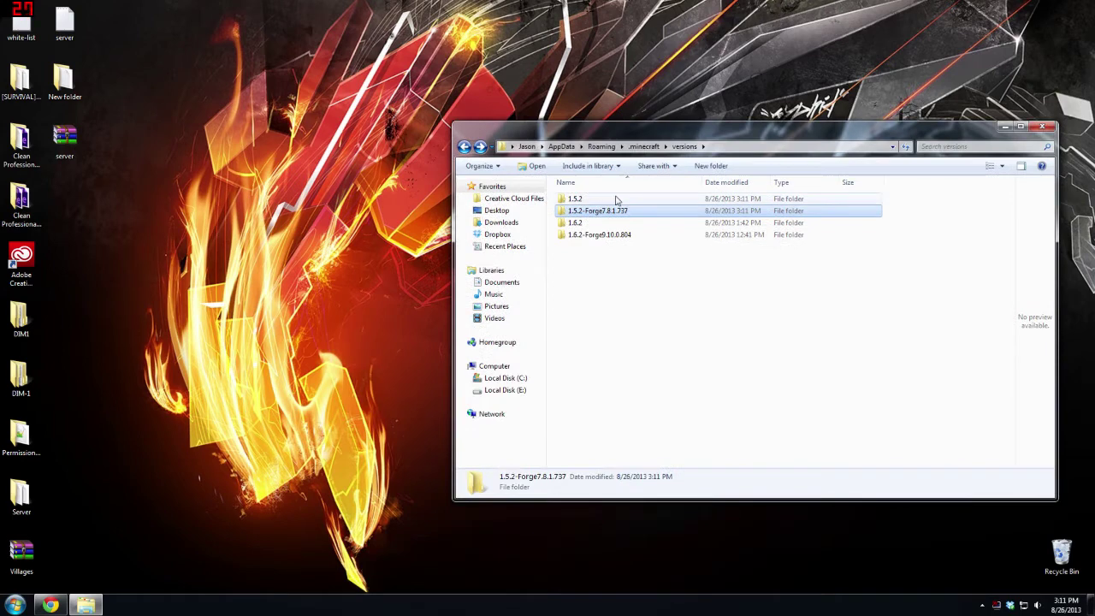
pyautogui.doubleClick(615, 198)
pyautogui.hotkey('ctrl', 'a')
pyautogui.click(682, 259)
pyautogui.press('BackSpace')
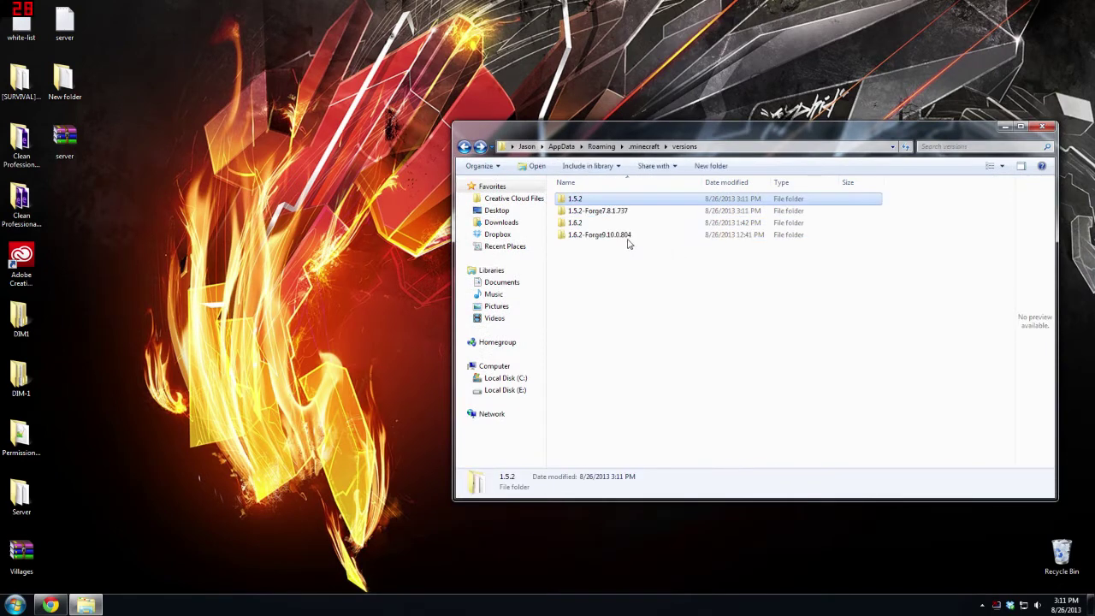
pyautogui.press('Down')
pyautogui.press('Return')
pyautogui.hotkey('ctrl', 'v')
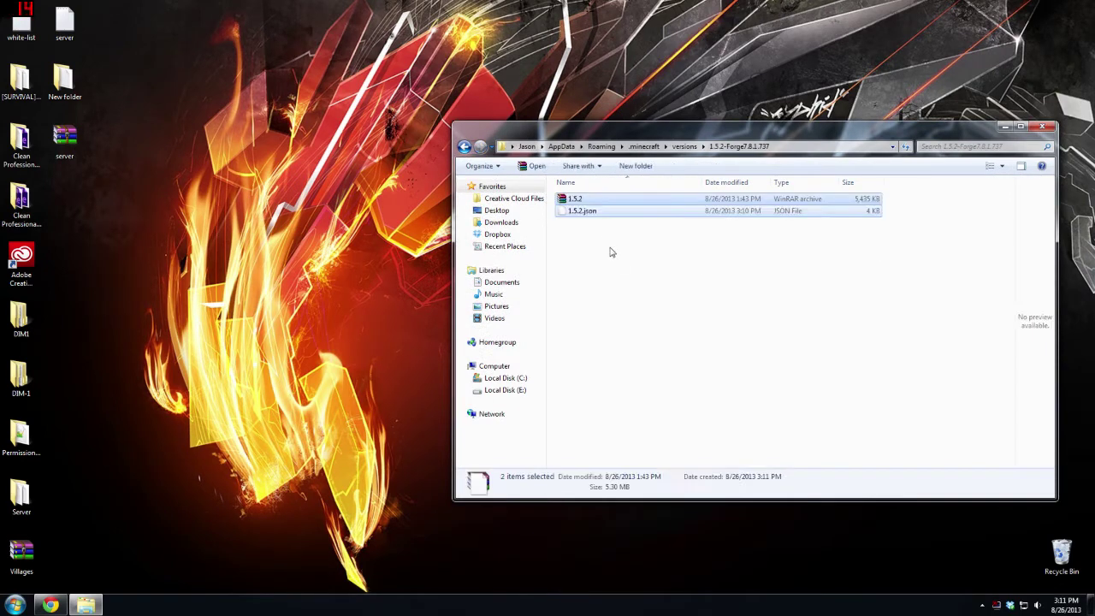
pyautogui.click(611, 249)
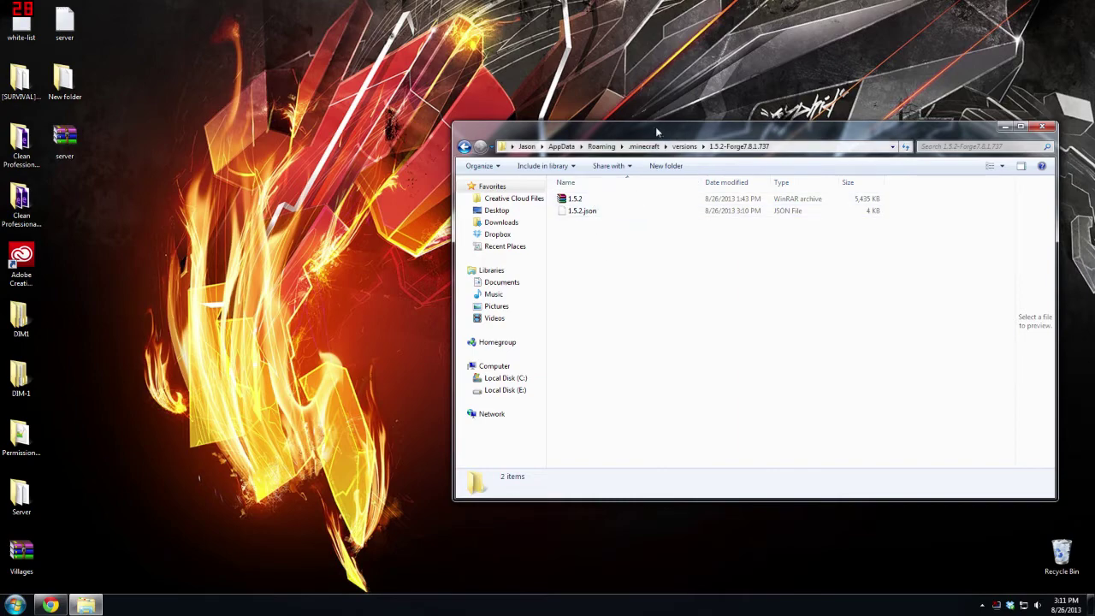
pyautogui.click(586, 200)
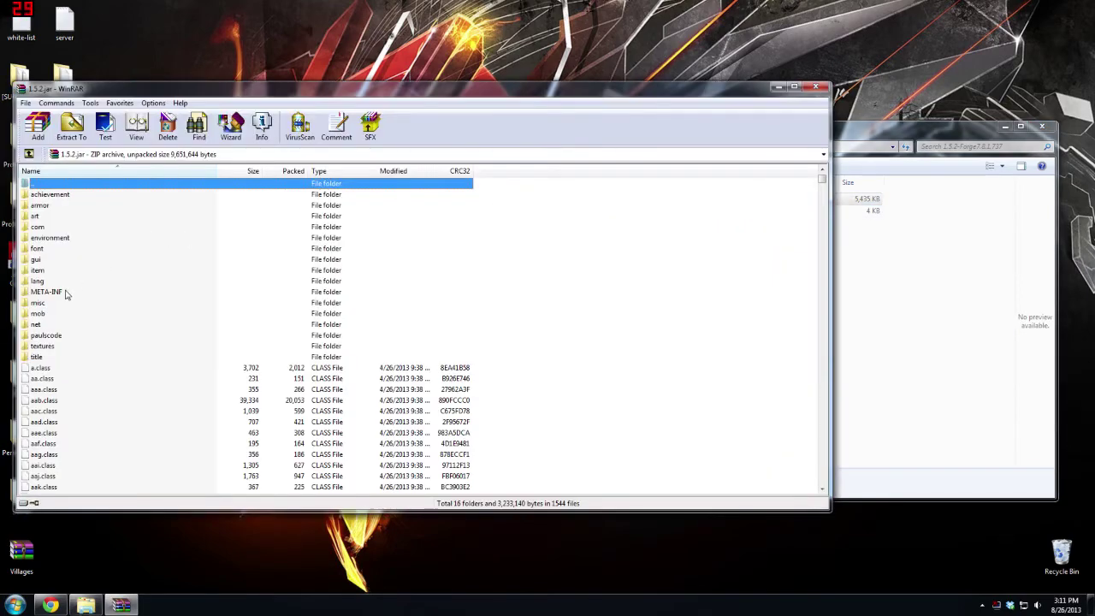
# Delete the META-INF folder from the 1.5.2 jar
pyautogui.click(69, 291)
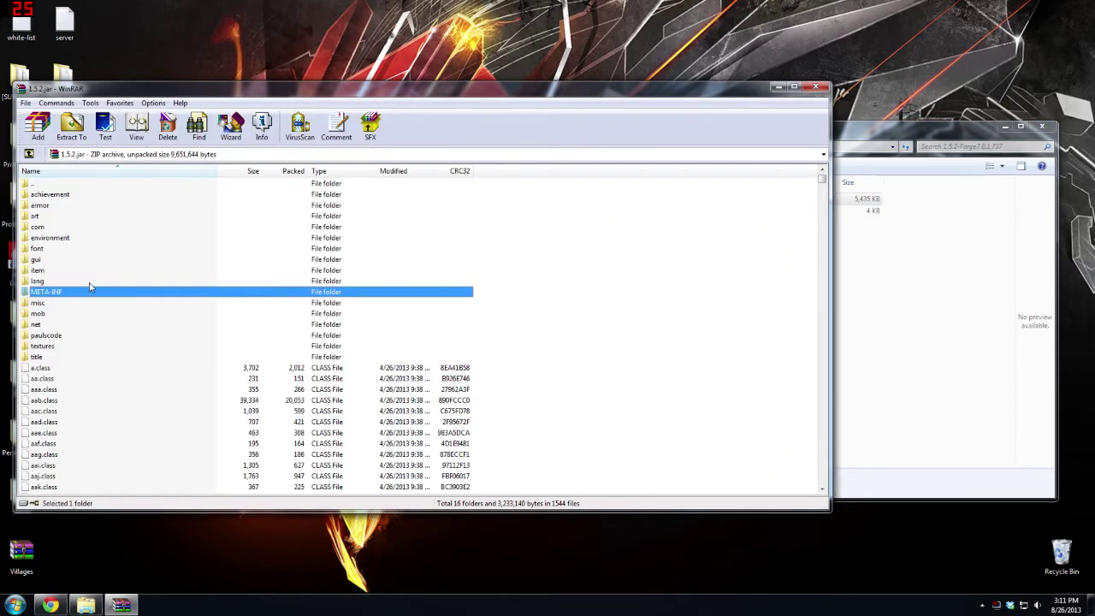
pyautogui.press('Delete')
pyautogui.press('Return')
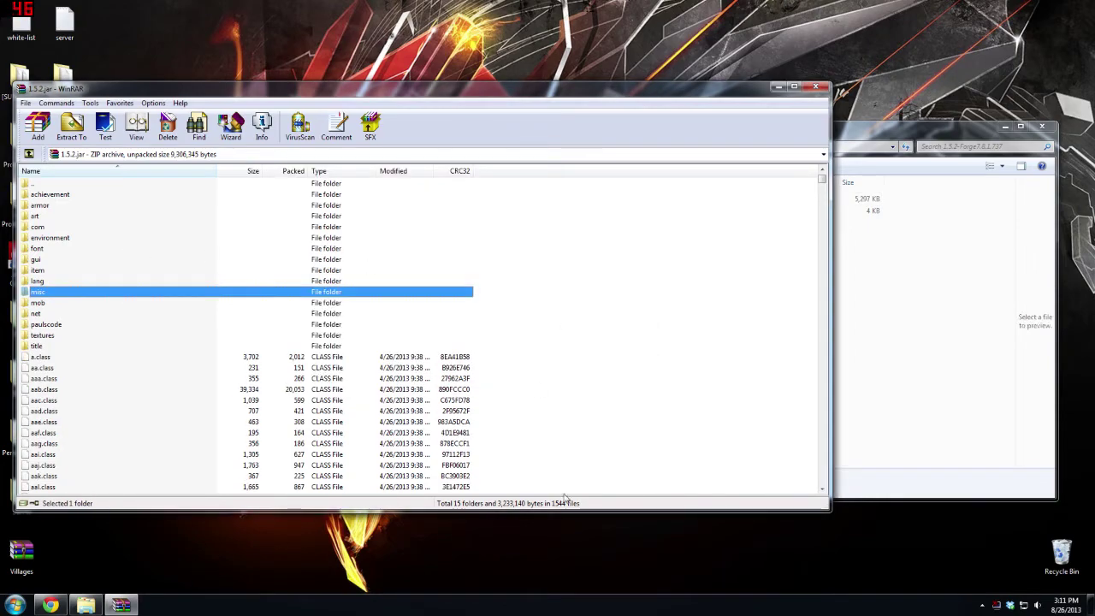
# Add every file of the Forge universal 1.5.2-7.8.1.737 archive into the 1.5.2 jar
pyautogui.click(1004, 126)
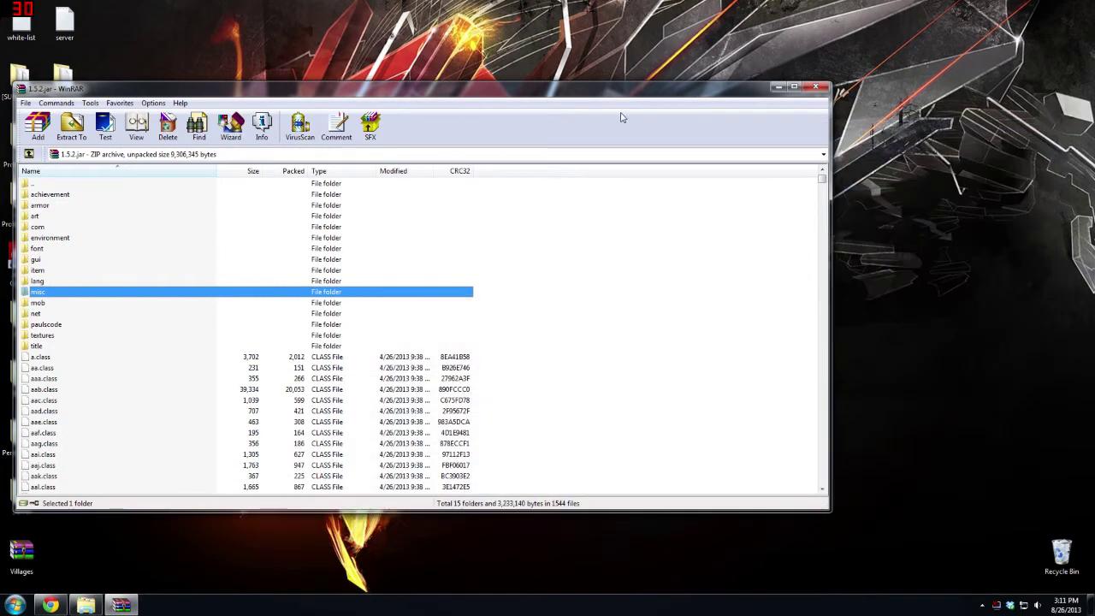
pyautogui.moveTo(621, 117); pyautogui.dragTo(293, 206)
pyautogui.doubleClick(541, 259)
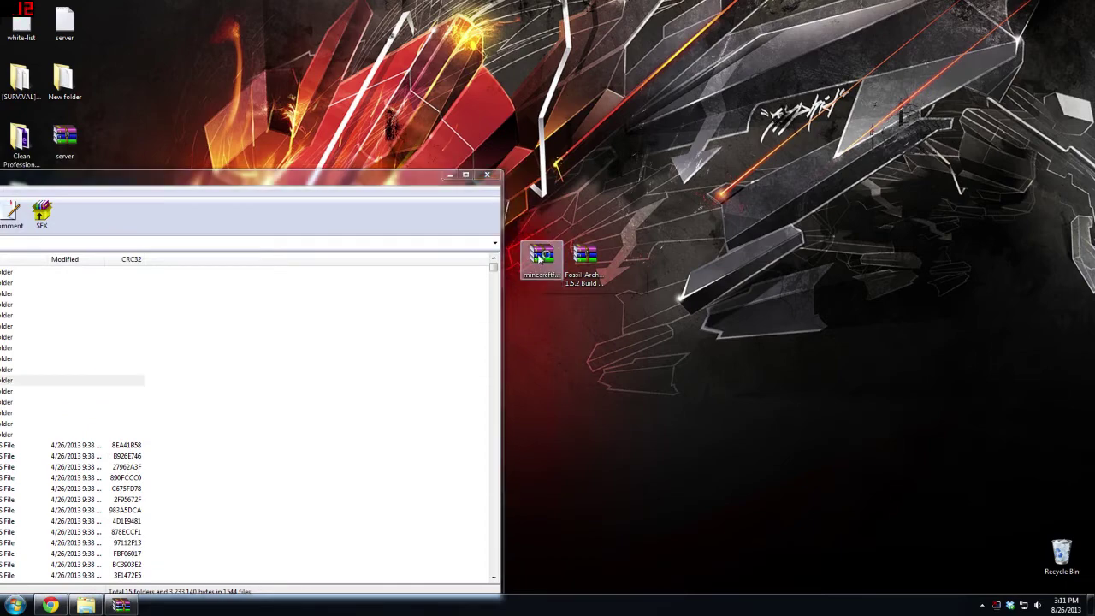
pyautogui.moveTo(374, 101); pyautogui.dragTo(665, 55)
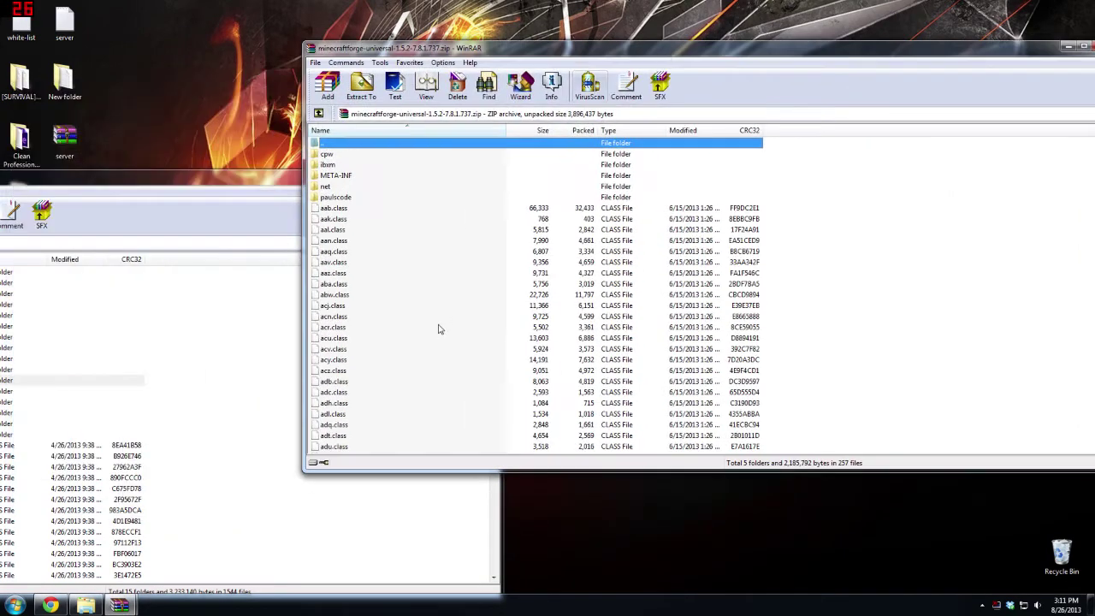
pyautogui.click(440, 327)
pyautogui.hotkey('ctrl', 'a')
pyautogui.moveTo(240, 470); pyautogui.dragTo(227, 476)
pyautogui.moveTo(205, 184); pyautogui.dragTo(755, 93)
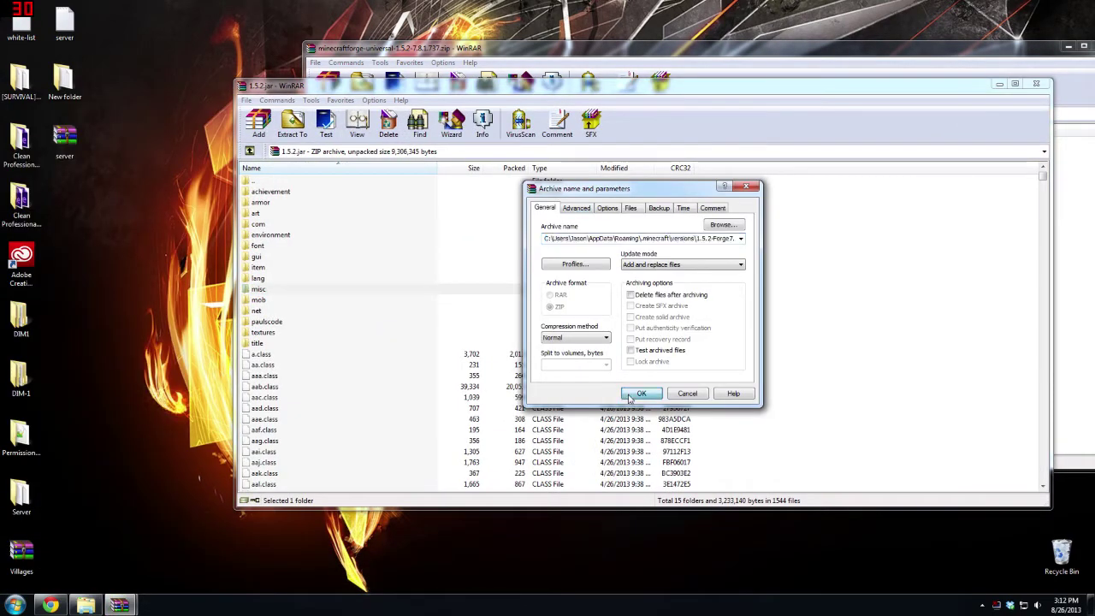
pyautogui.click(642, 394)
# Close both archives and return to the Forge version folder window
pyautogui.click(1041, 86)
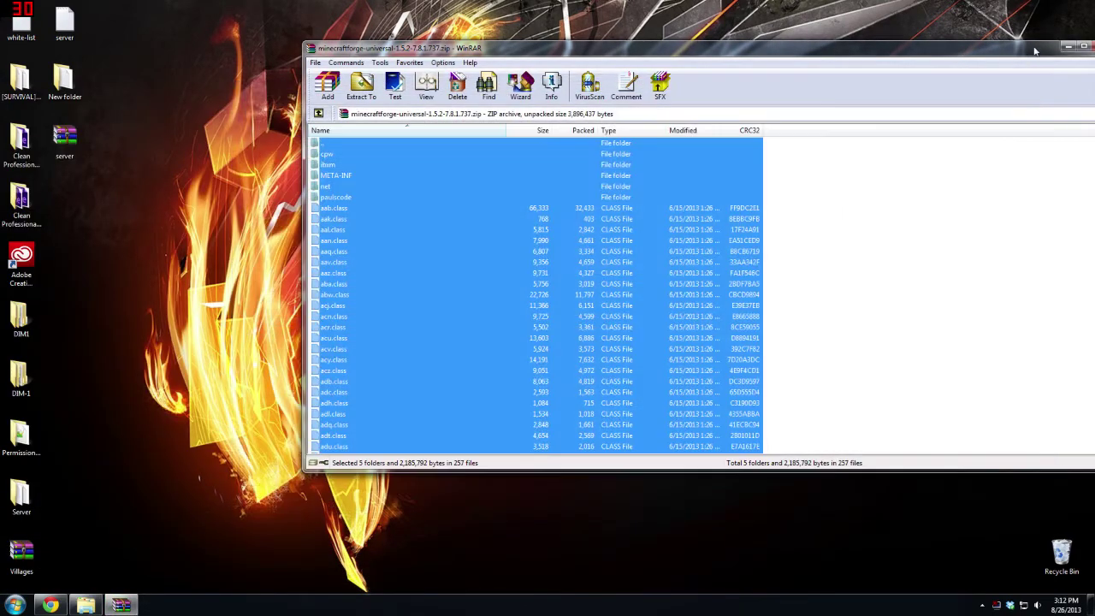
pyautogui.press('Escape')
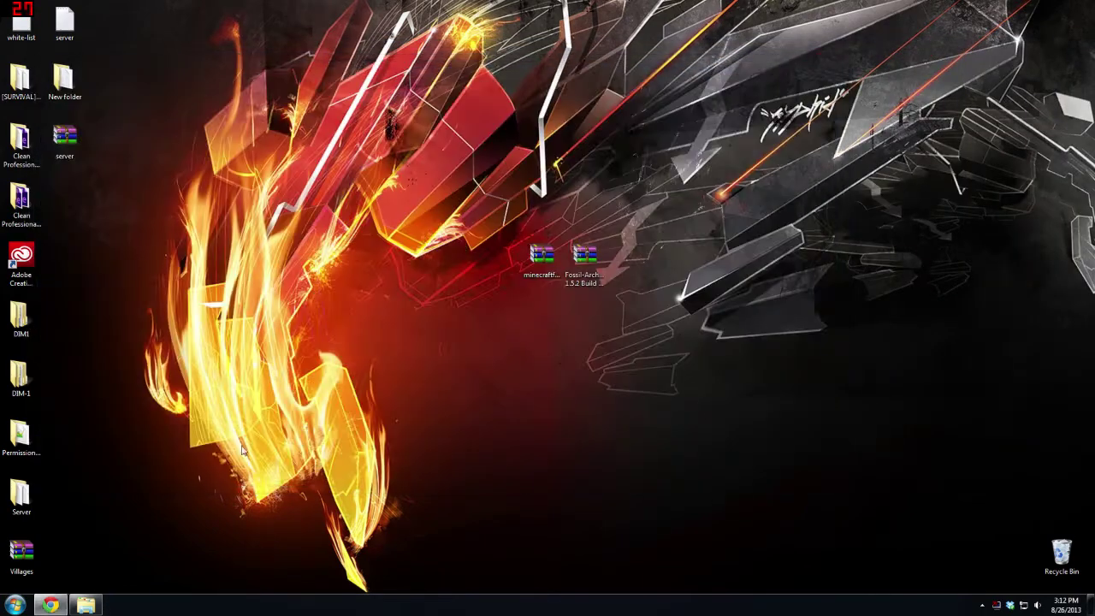
pyautogui.click(95, 604)
pyautogui.moveTo(622, 124); pyautogui.dragTo(205, 150)
# Go up to versions and reopen the 1.5.2-Forge7.8.1.737 folder
pyautogui.click(264, 163)
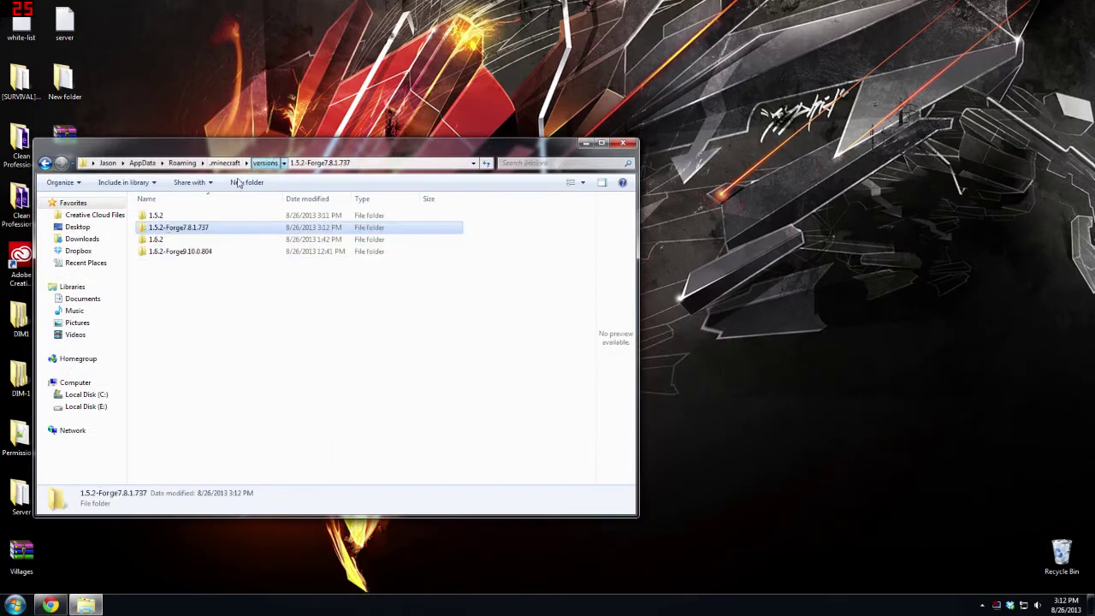
pyautogui.click(175, 228)
pyautogui.hotkey('ctrl', 'c')
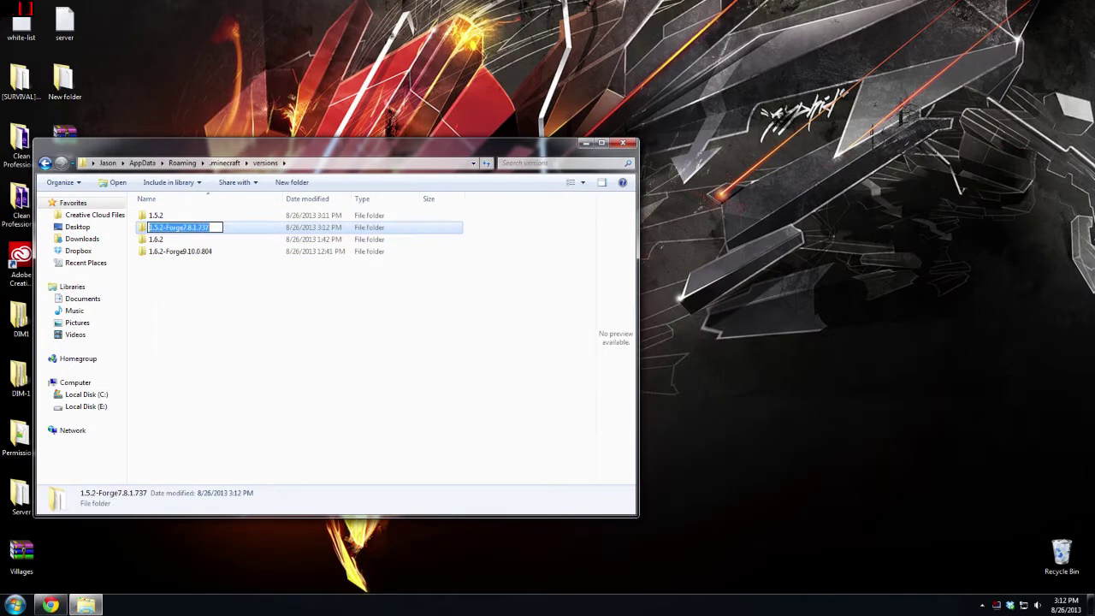
pyautogui.click(230, 226)
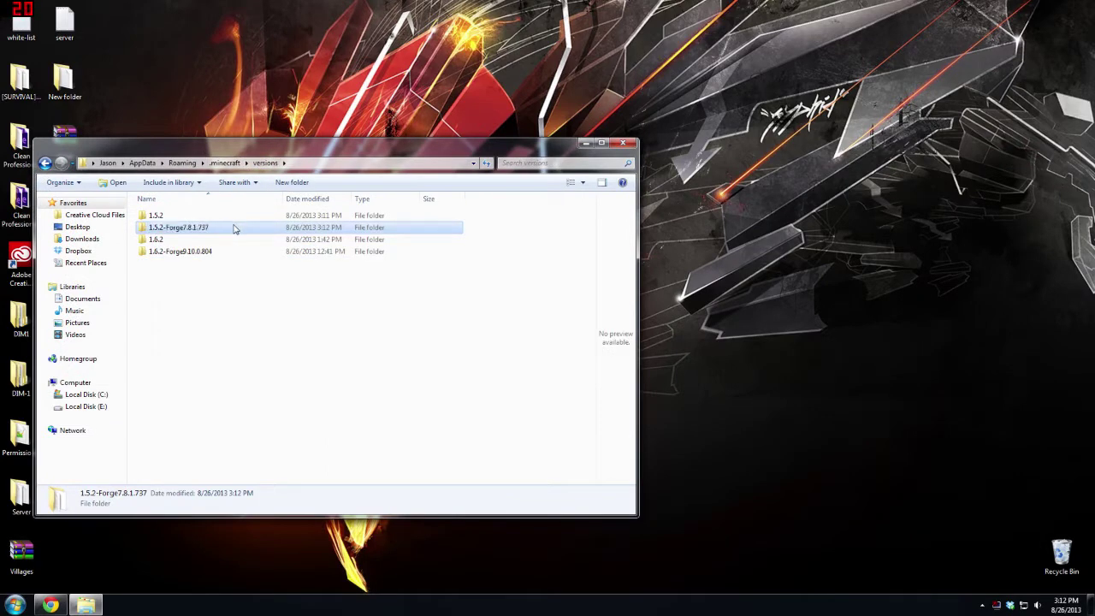
pyautogui.doubleClick(237, 224)
# Rename the files to 1.5.2-Forge7.8.1.737 and 1.5.2-Forge7.8.1.737.json
pyautogui.click(153, 218)
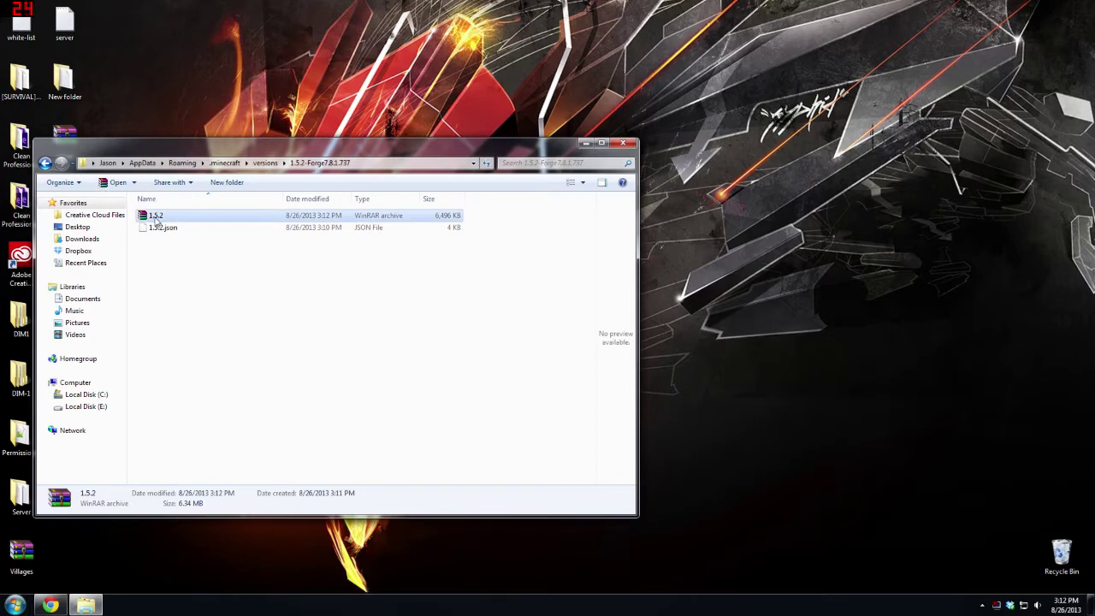
pyautogui.click(156, 220)
pyautogui.hotkey('ctrl', 'v')
pyautogui.click(158, 227)
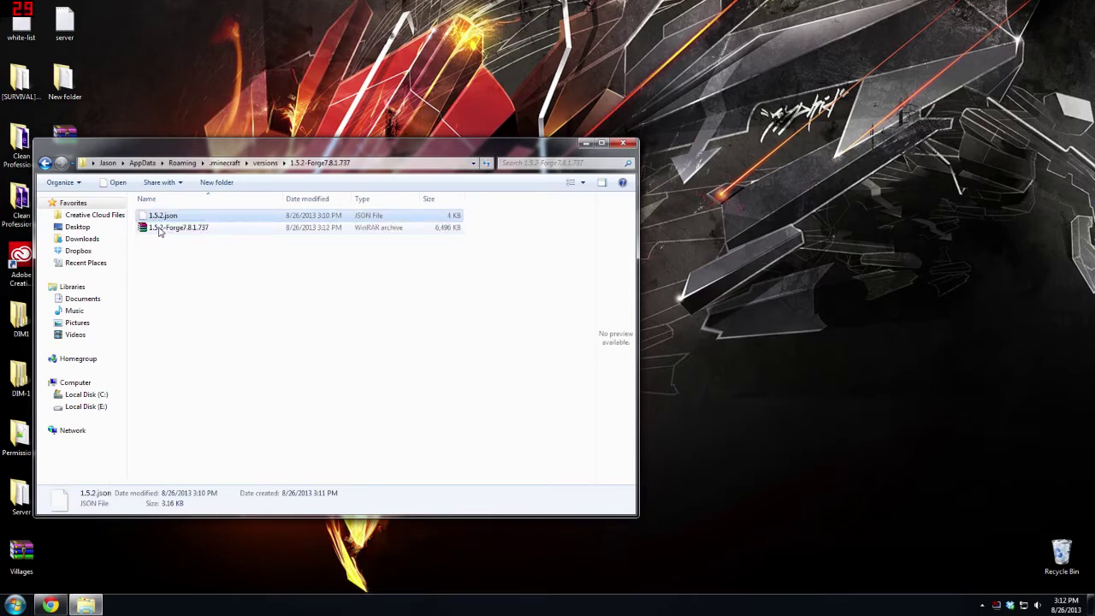
pyautogui.click(162, 215)
pyautogui.hotkey('ctrl', 'v')
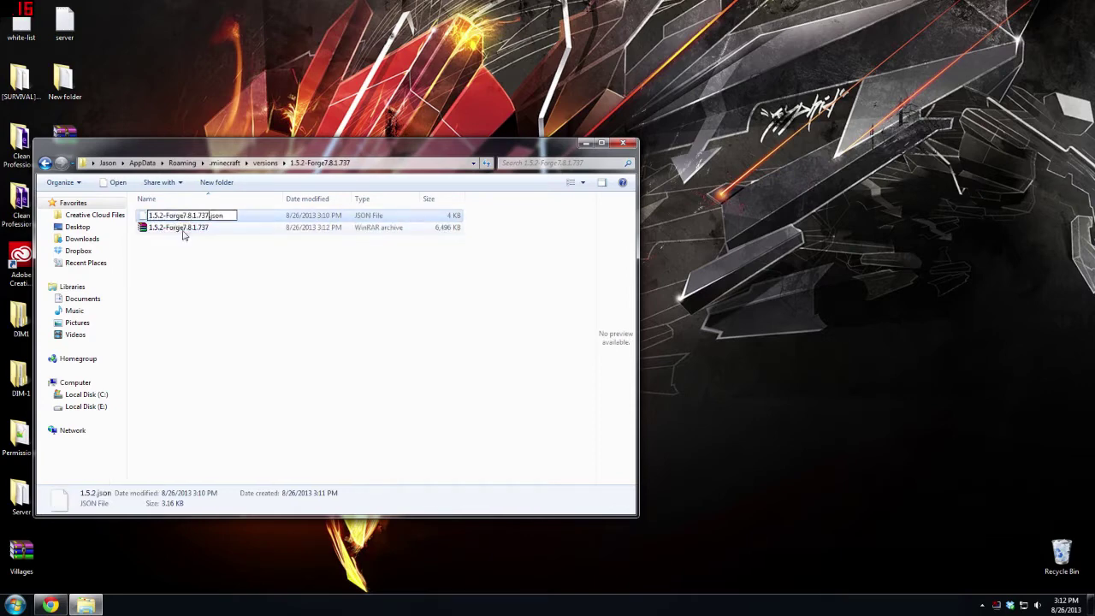
pyautogui.click(208, 289)
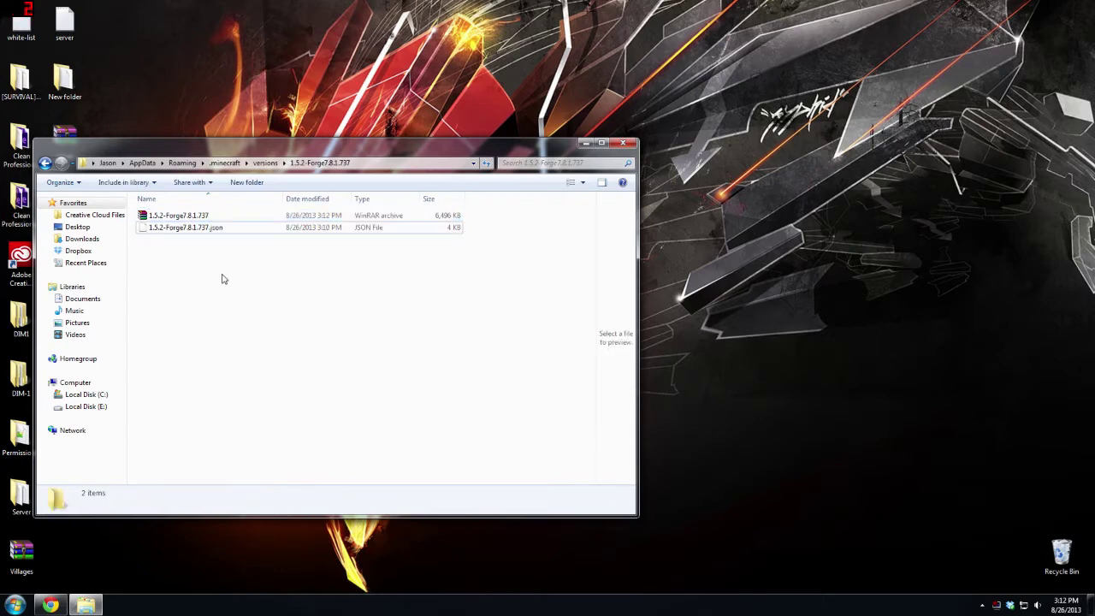
# Open 1.5.2-Forge7.8.1.737.json in Notepad++
pyautogui.click(169, 231)
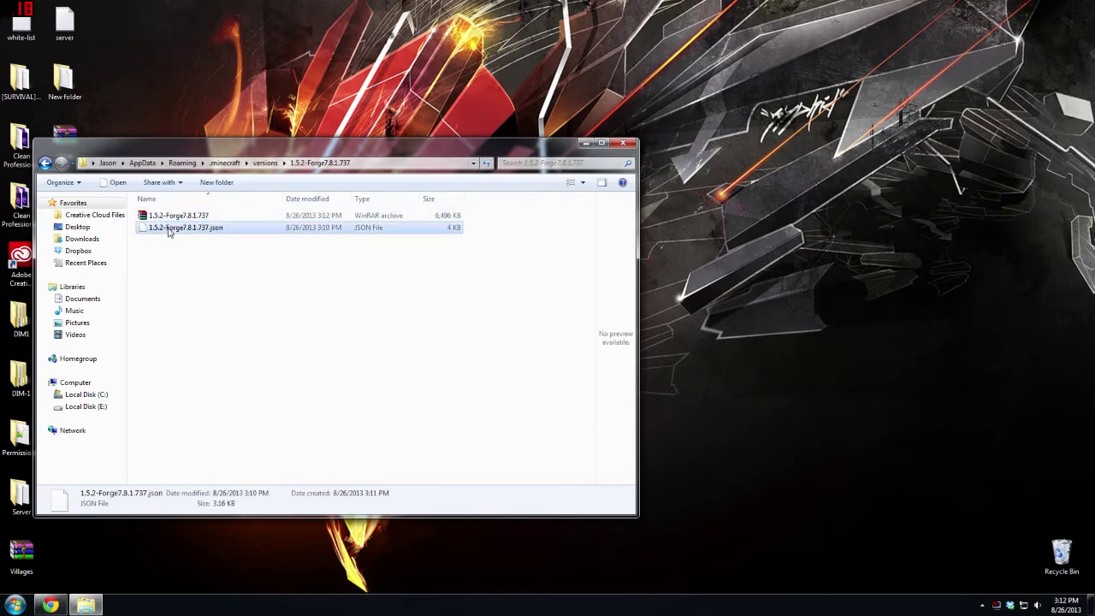
pyautogui.rightClick(169, 231)
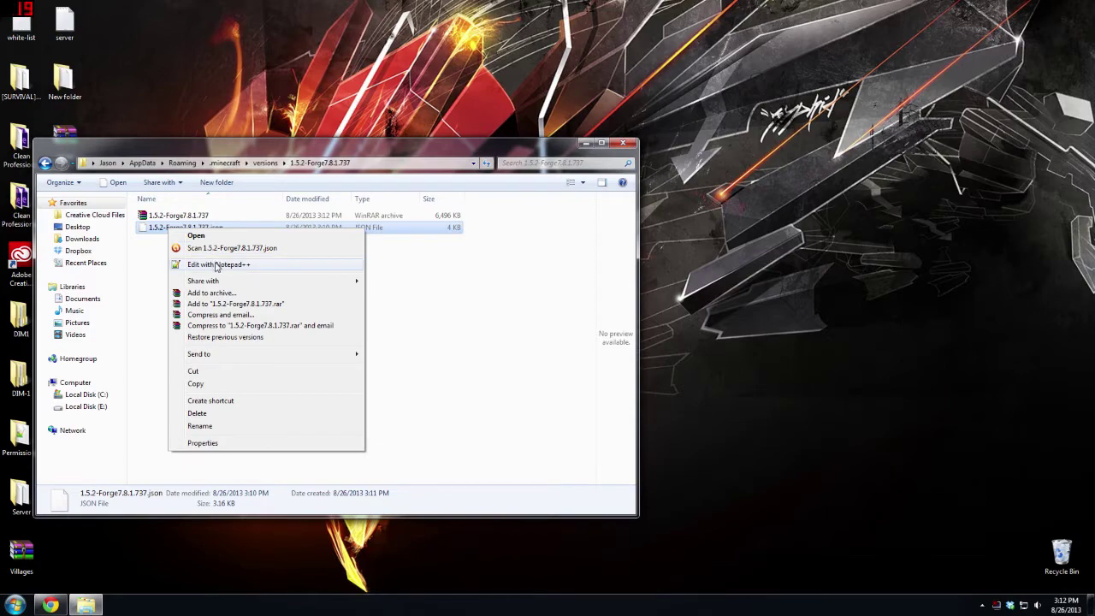
pyautogui.click(224, 262)
# Replace the JSON "id" value 1.5.2 with 1.5.2-Forge7.8.1.737, save, and close Notepad++
pyautogui.moveTo(295, 90); pyautogui.dragTo(488, 110)
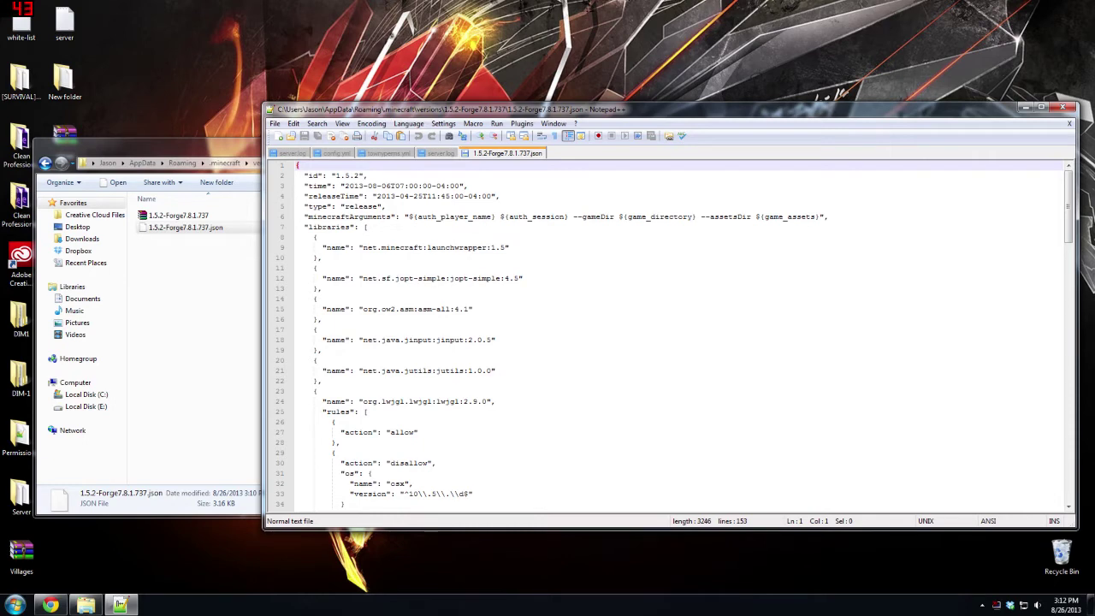
pyautogui.moveTo(336, 175); pyautogui.dragTo(356, 175)
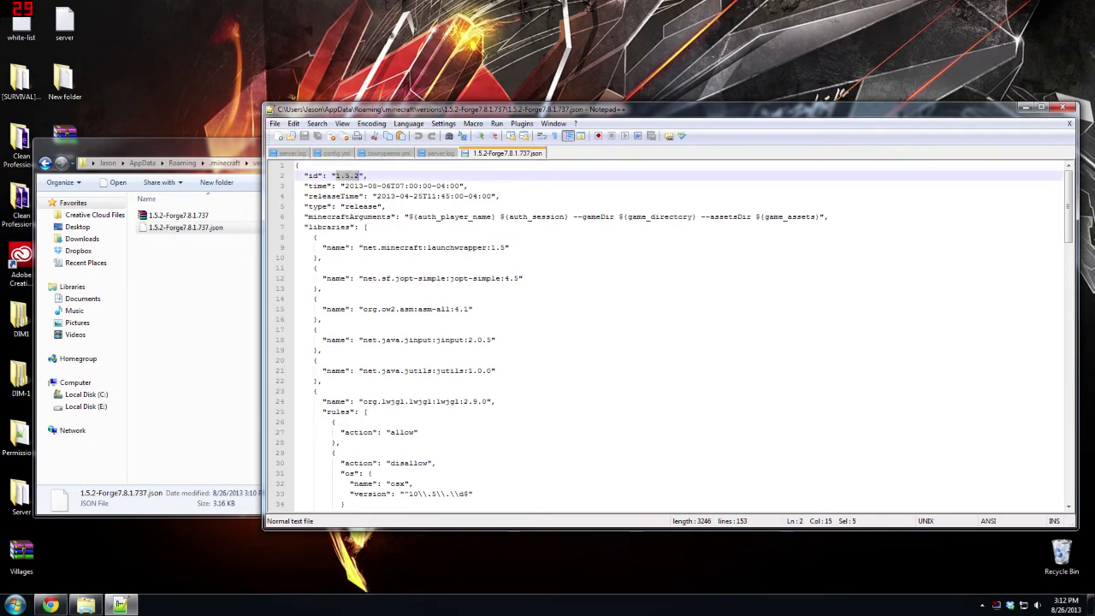
pyautogui.hotkey('ctrl', 'v')
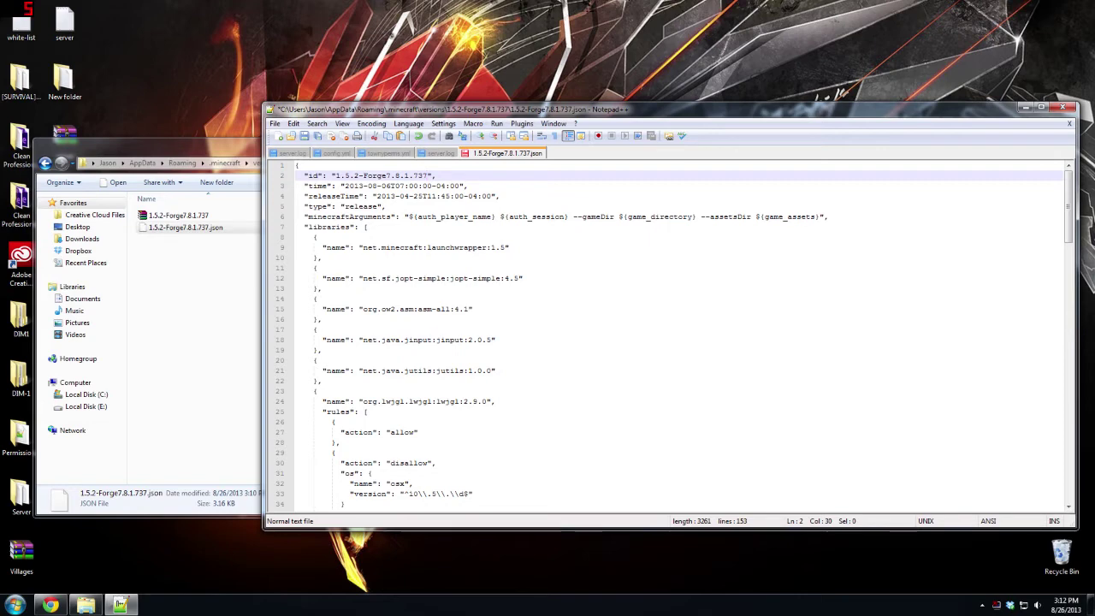
pyautogui.hotkey('ctrl', 's')
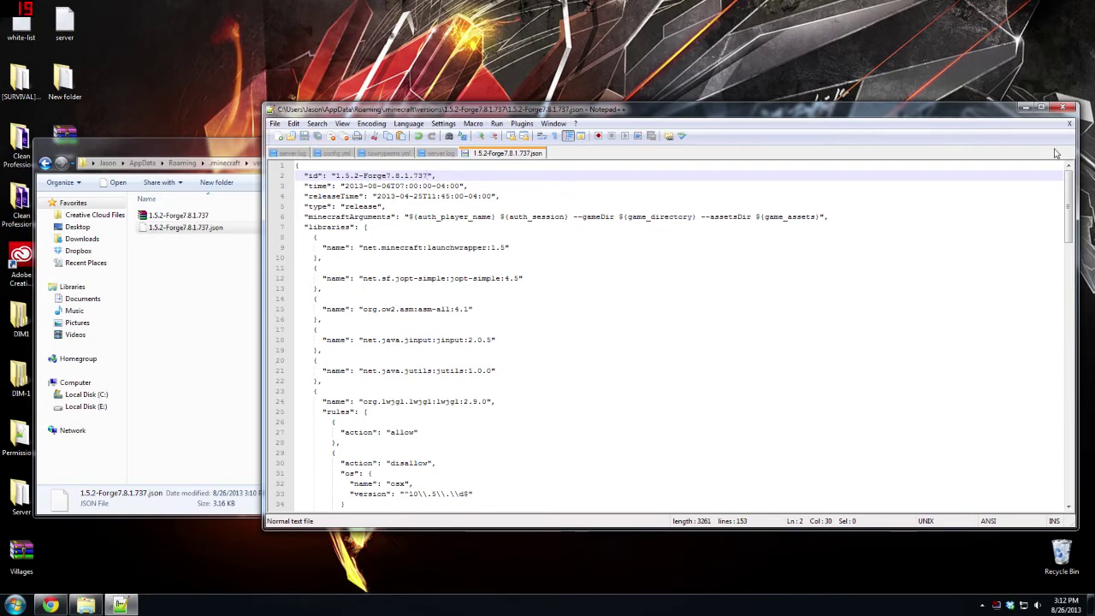
pyautogui.click(1063, 107)
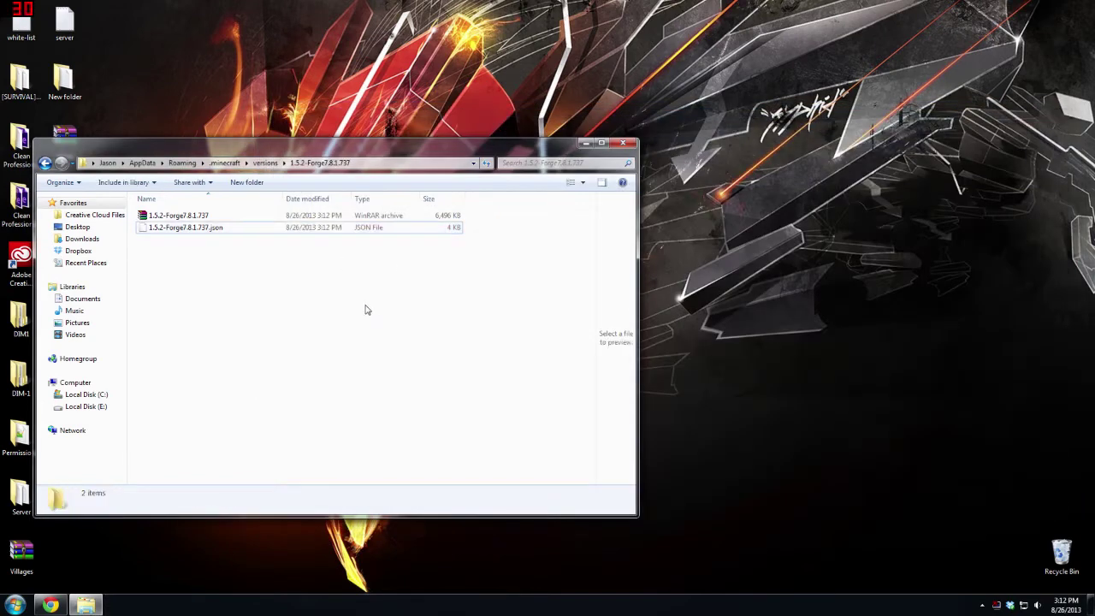
# Start the Minecraft Launcher from the program list
pyautogui.press('BackSpace')
pyautogui.press('super')
pyautogui.click(61, 269)
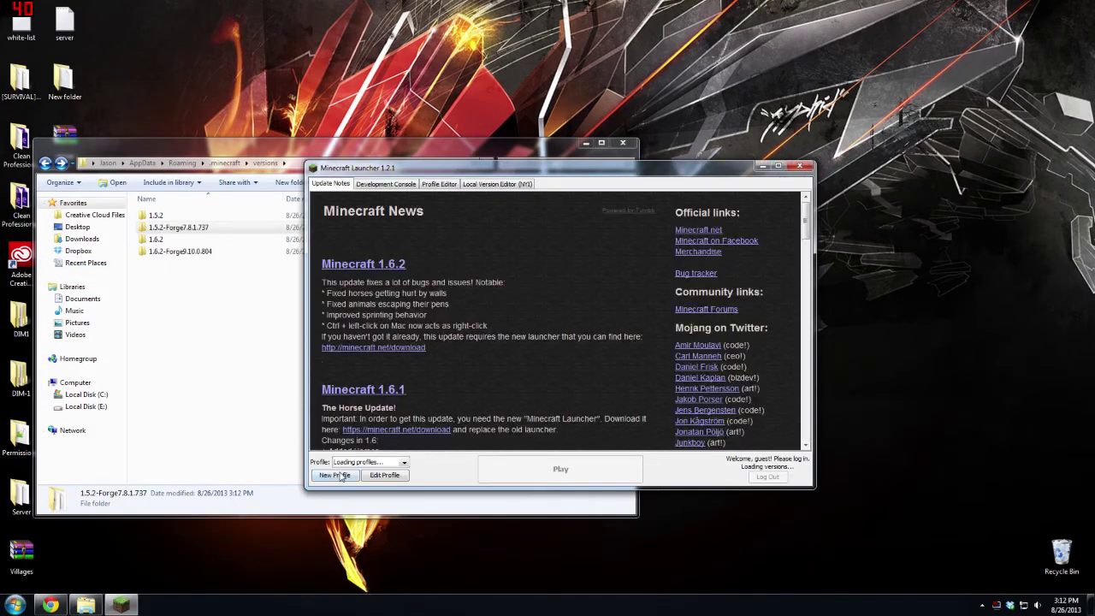
# Save a new profile named Fossils using release 1.5.2-Forge7.8.1.737
pyautogui.click(335, 475)
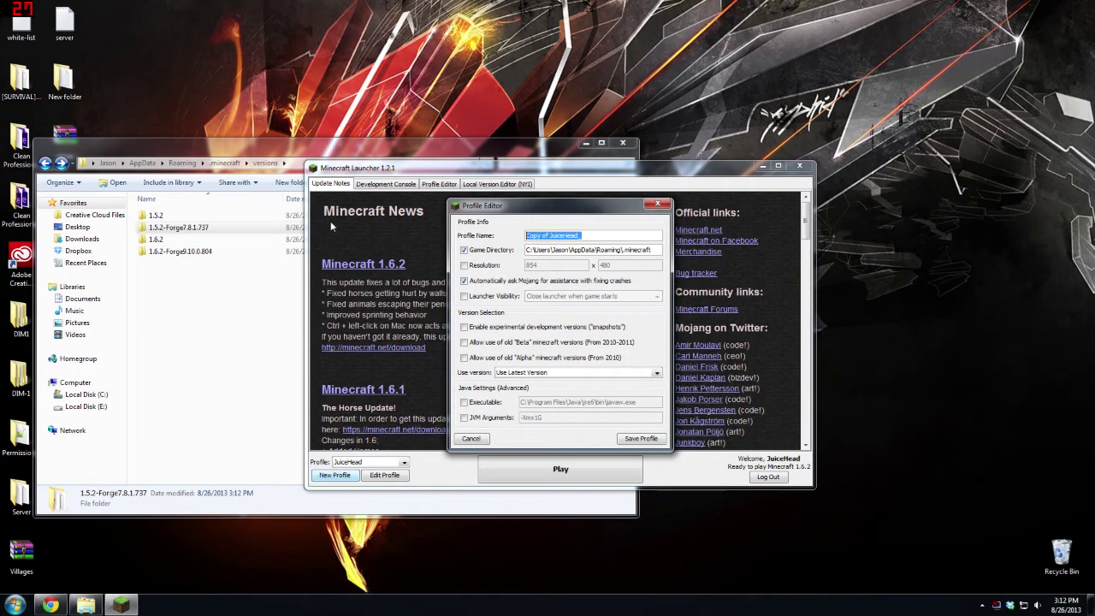
pyautogui.write('Fossils')
pyautogui.click(548, 374)
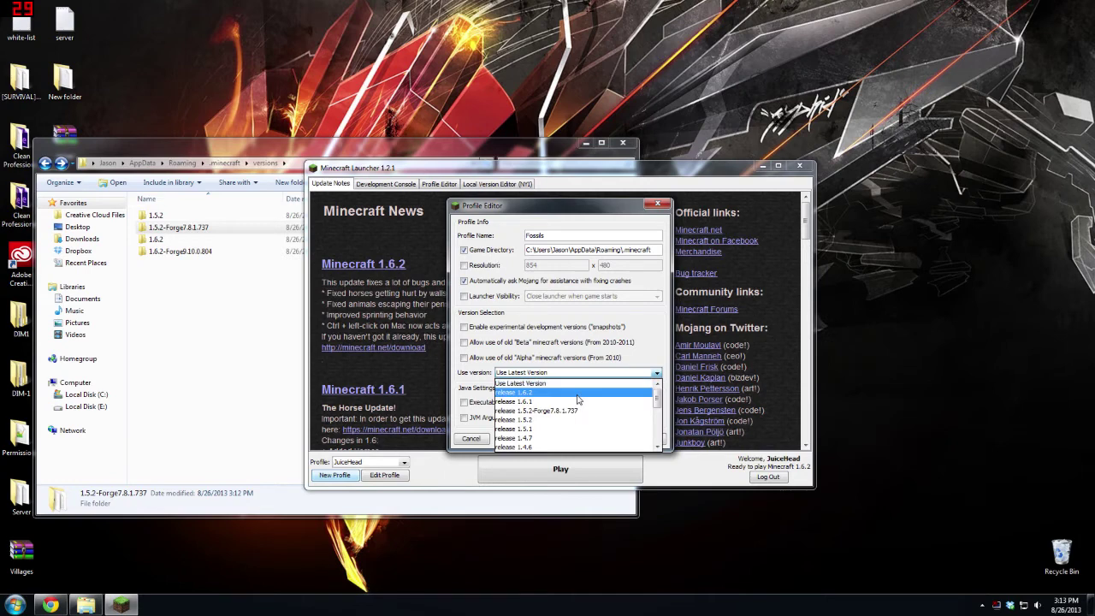
pyautogui.click(559, 414)
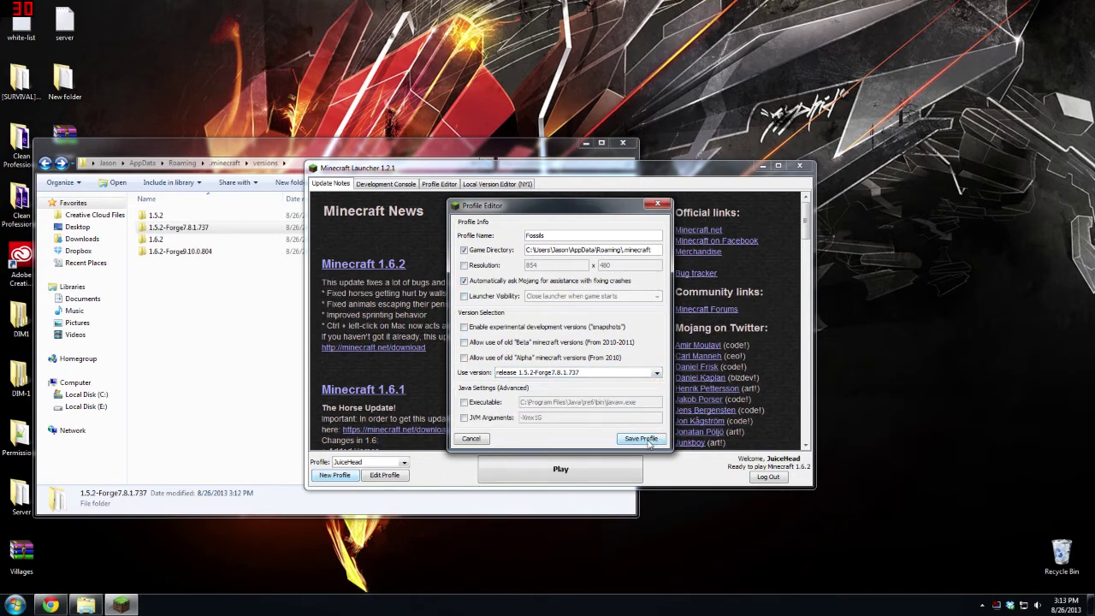
pyautogui.click(542, 377)
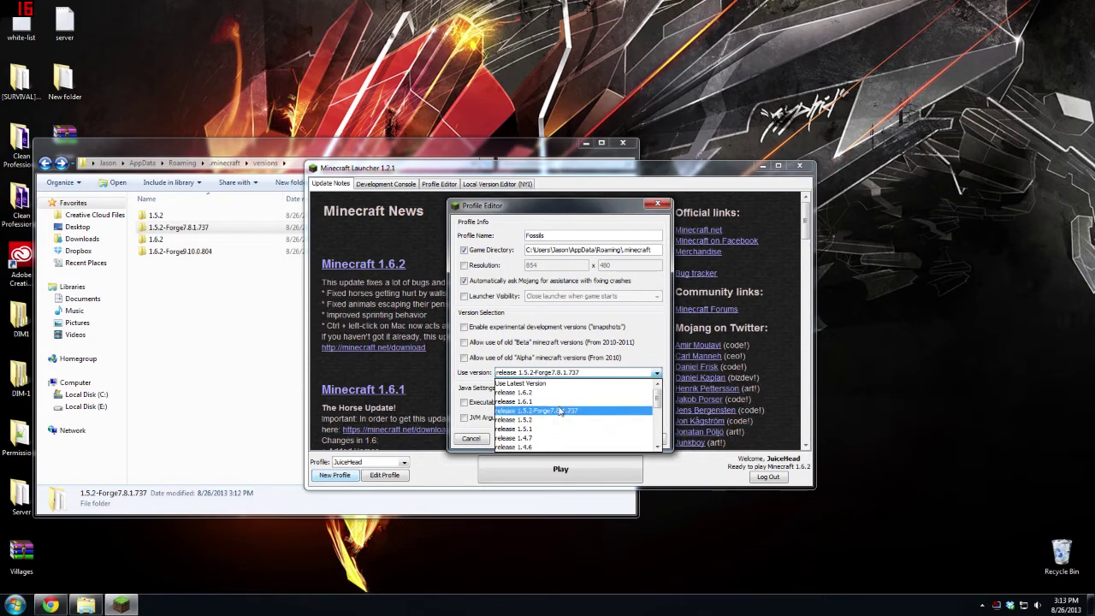
pyautogui.scroll(-5, 557, 423)
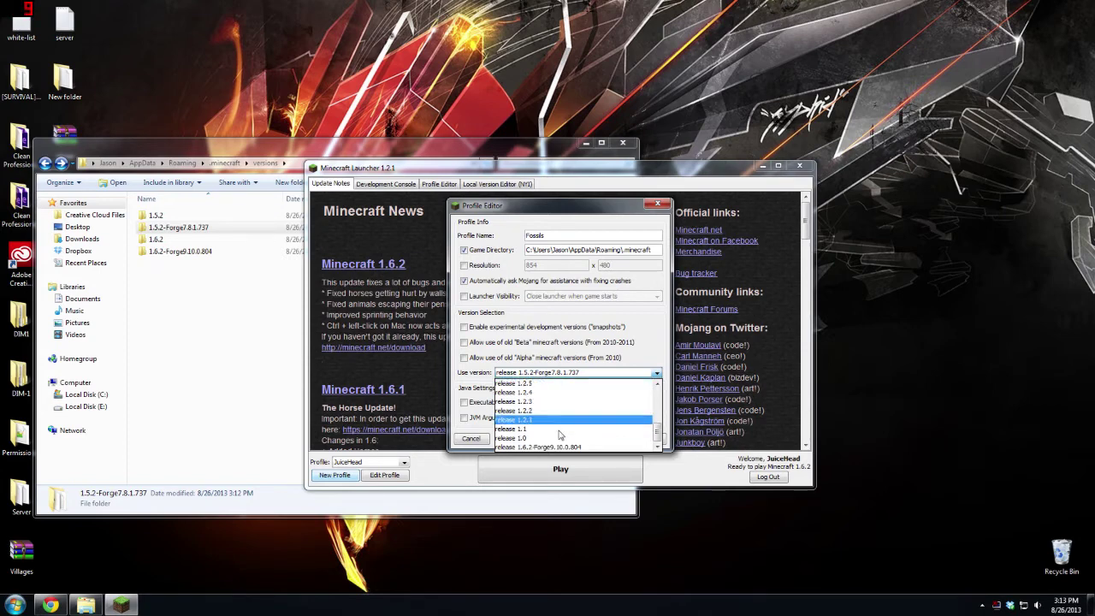
pyautogui.scroll(5, 533, 440)
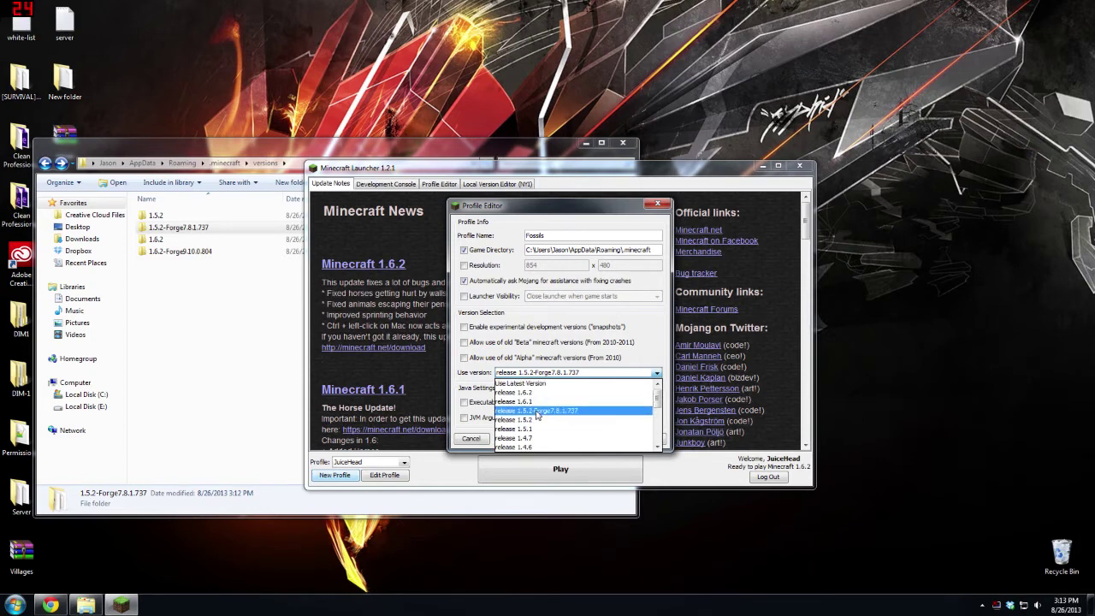
pyautogui.click(537, 411)
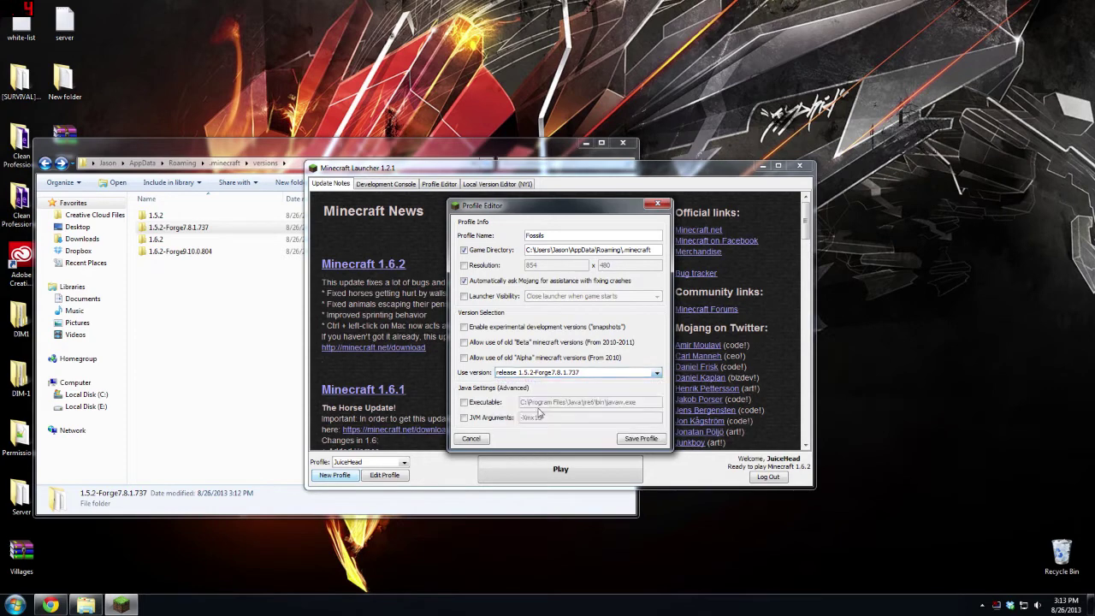
pyautogui.click(641, 439)
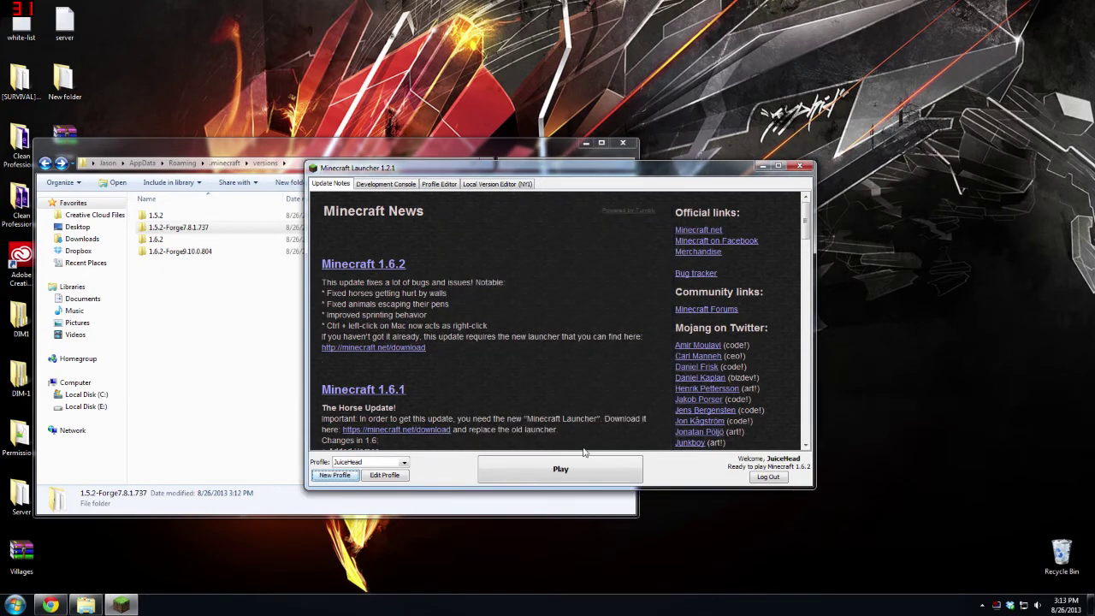
# Launch the Fossils profile, confirm Forge lists 3 loaded mods, then quit the game
pyautogui.click(404, 462)
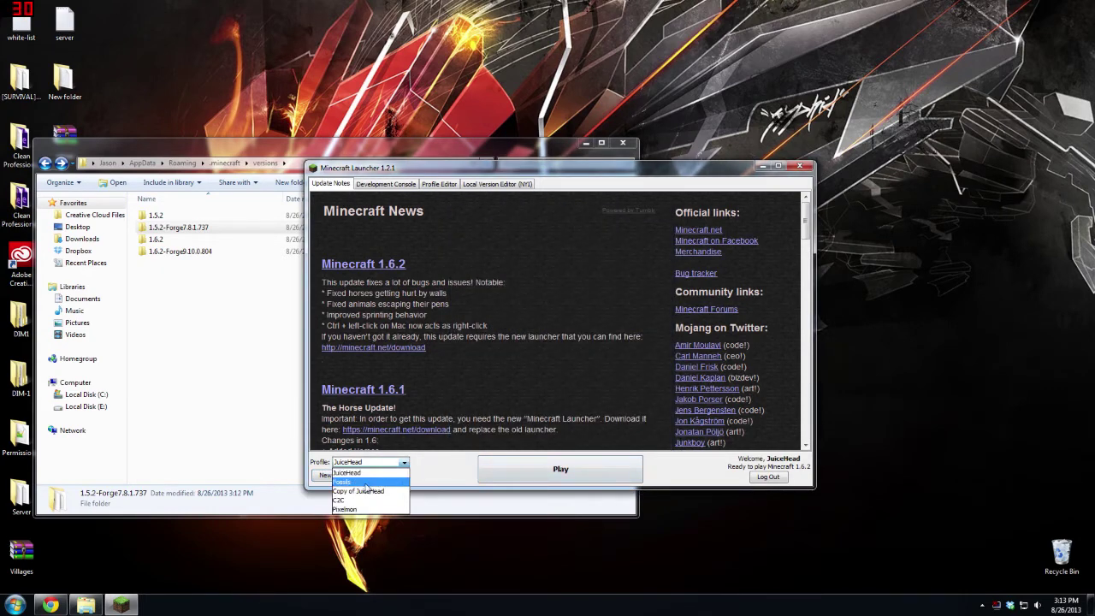
pyautogui.click(366, 484)
pyautogui.click(535, 472)
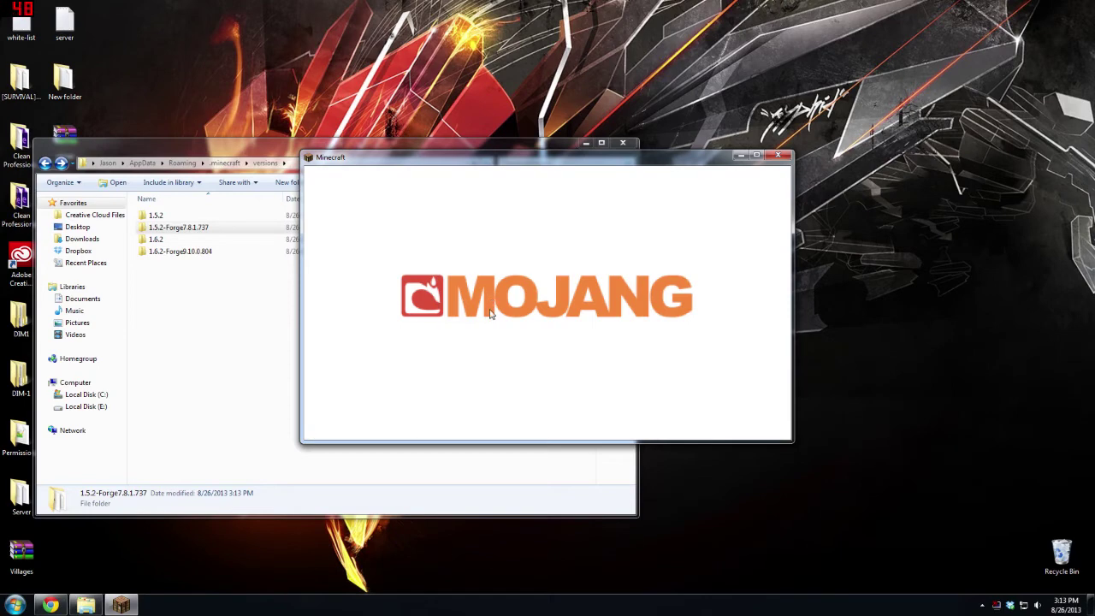
pyautogui.click(231, 326)
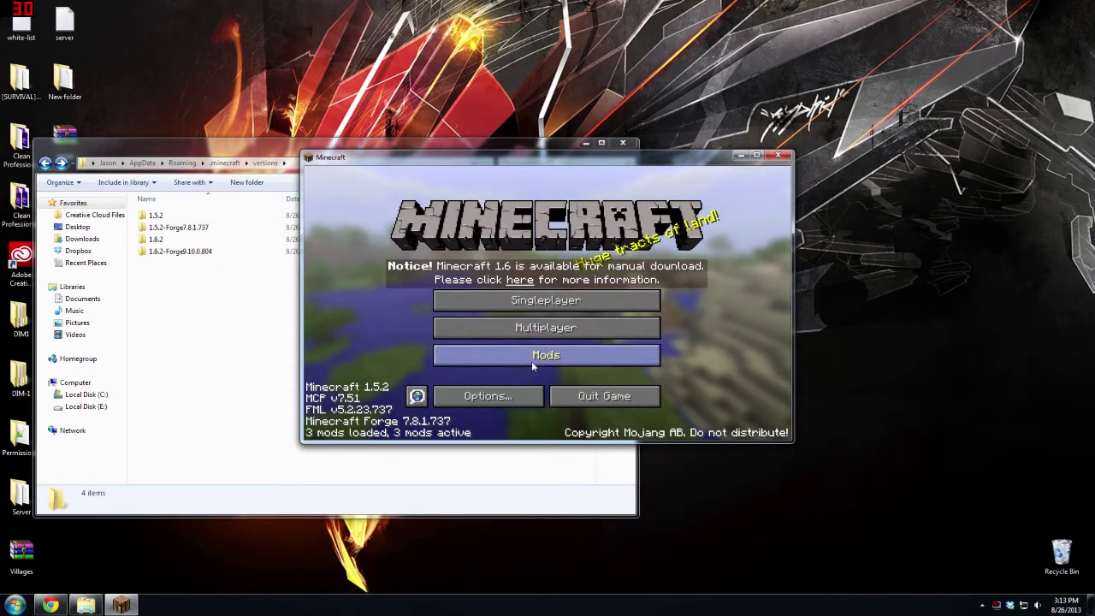
pyautogui.click(522, 365)
pyautogui.click(609, 407)
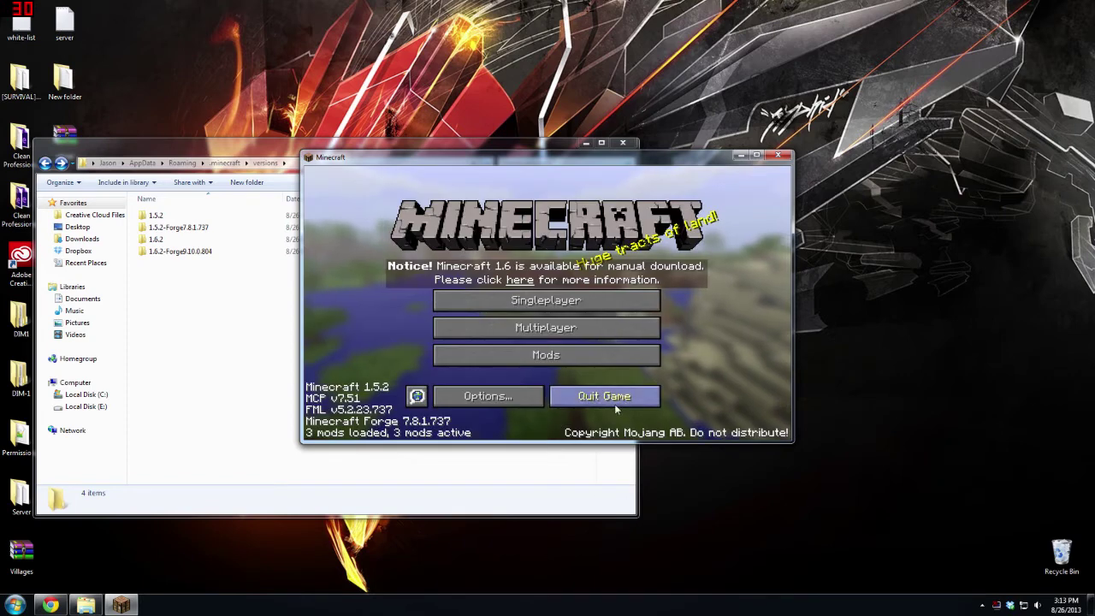
pyautogui.click(614, 407)
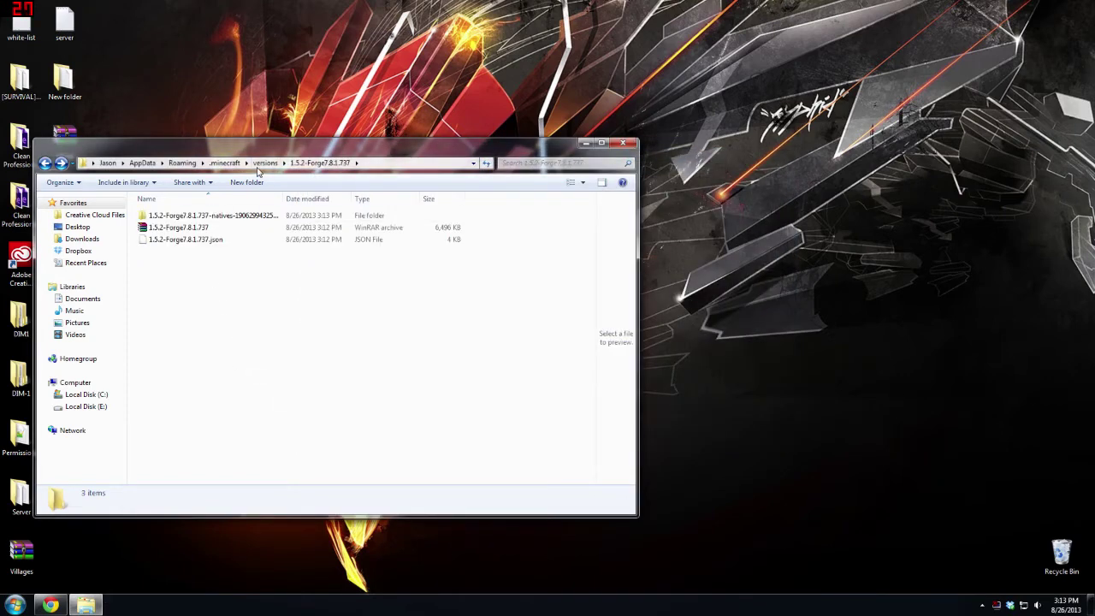
# Drag the Fossil-Archaeology 1.5.2 Build 5.3 zip (10,194 KB) into the .minecraft\mods folder
pyautogui.click(225, 163)
pyautogui.doubleClick(190, 303)
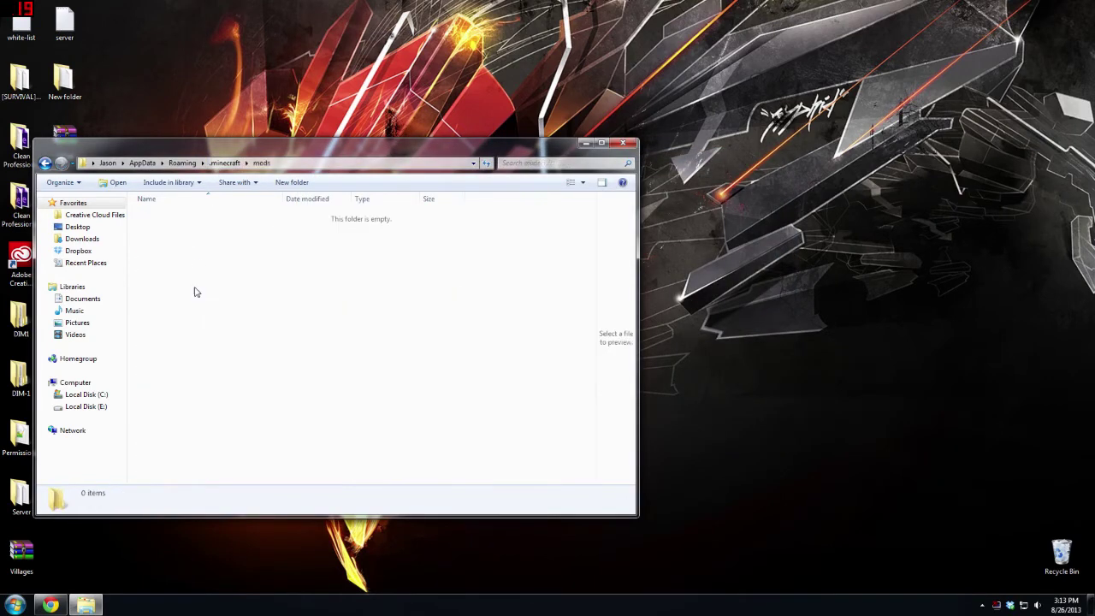
pyautogui.moveTo(270, 152); pyautogui.dragTo(203, 83)
pyautogui.moveTo(579, 251); pyautogui.dragTo(360, 252)
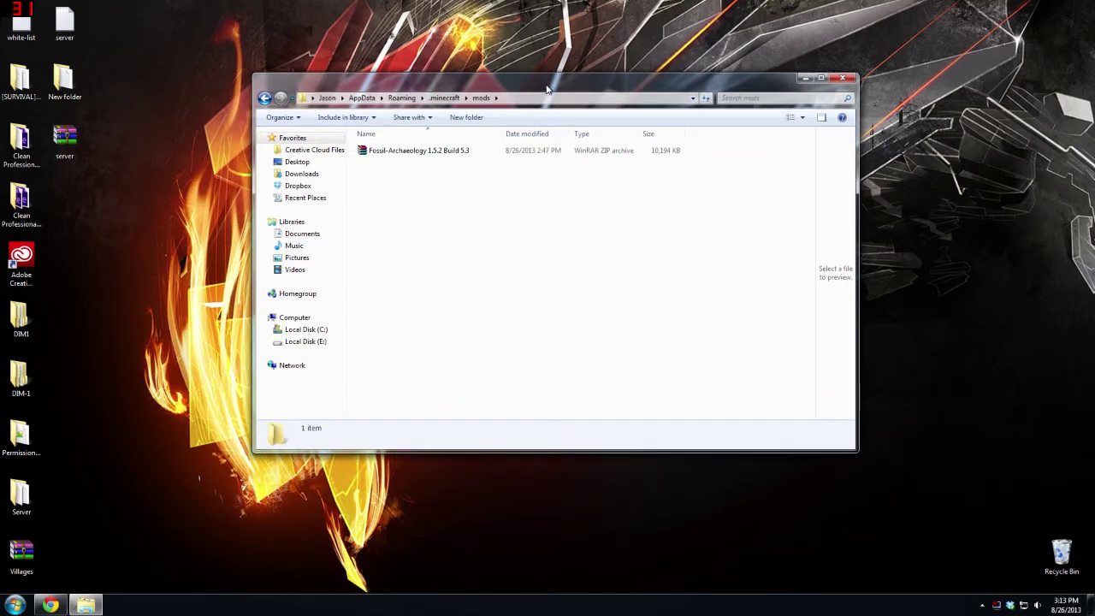
pyautogui.press('super')
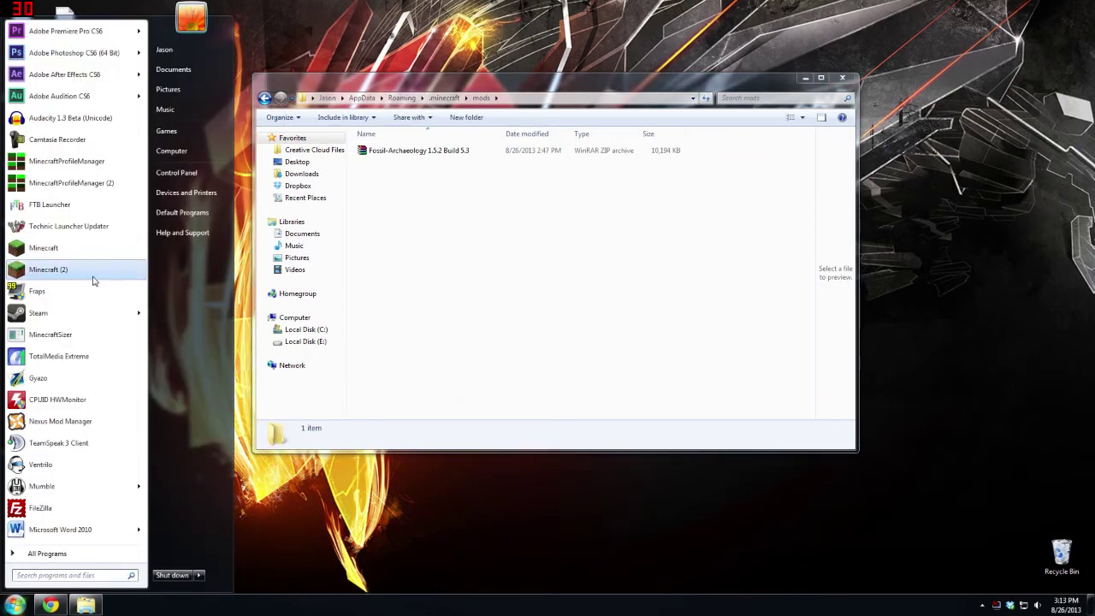
# Launch the Fossils profile, confirm Fossil/Archeology 1.52 Build 5.3 among 4 loaded mods, then enter Singleplayer
pyautogui.click(93, 275)
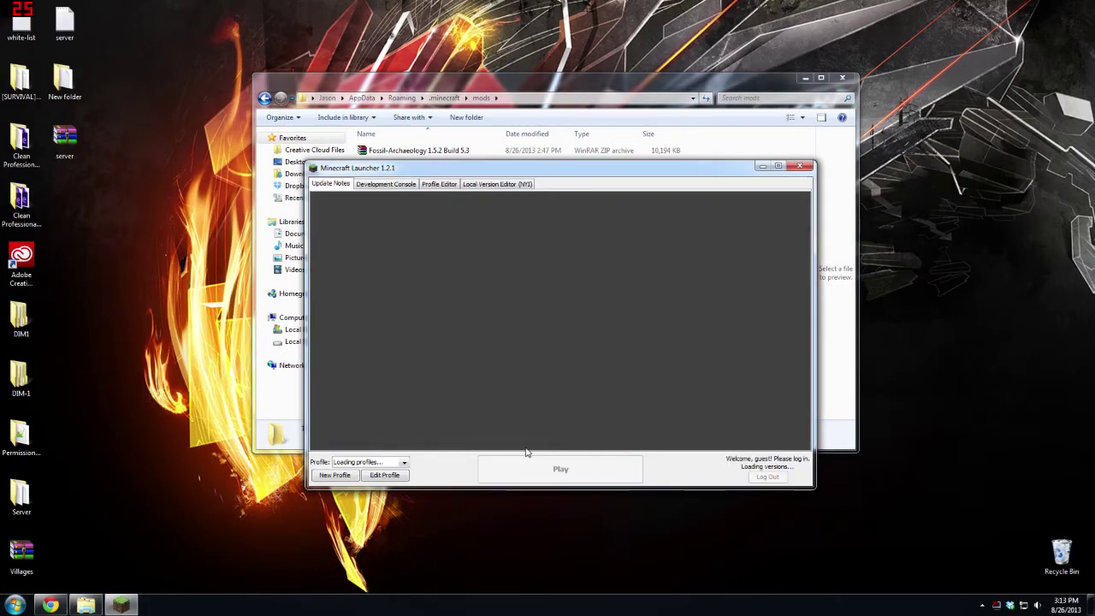
pyautogui.click(531, 471)
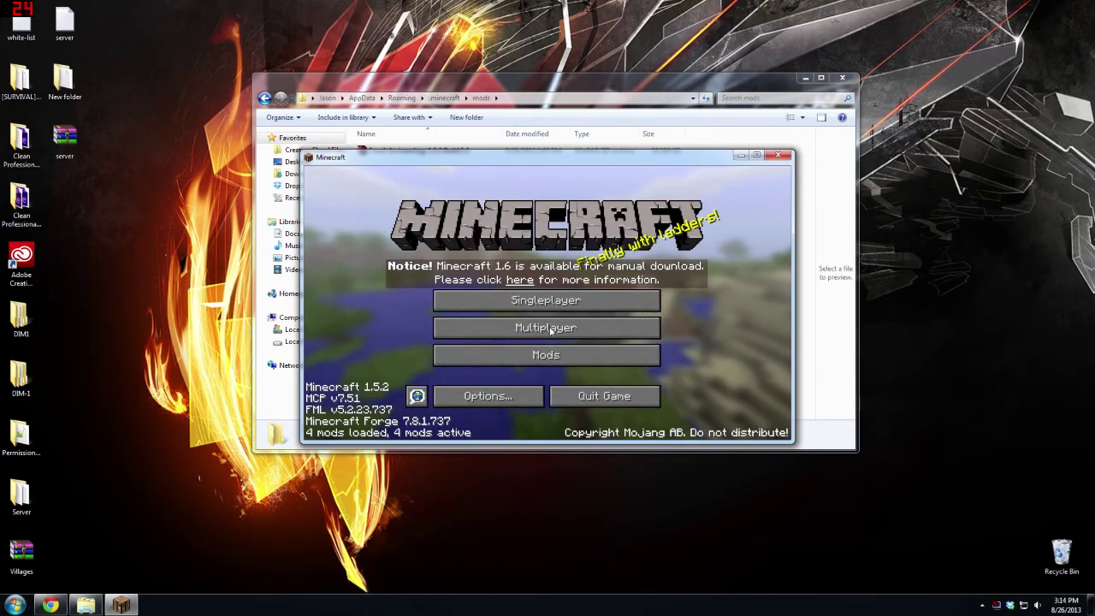
pyautogui.click(548, 355)
pyautogui.click(357, 344)
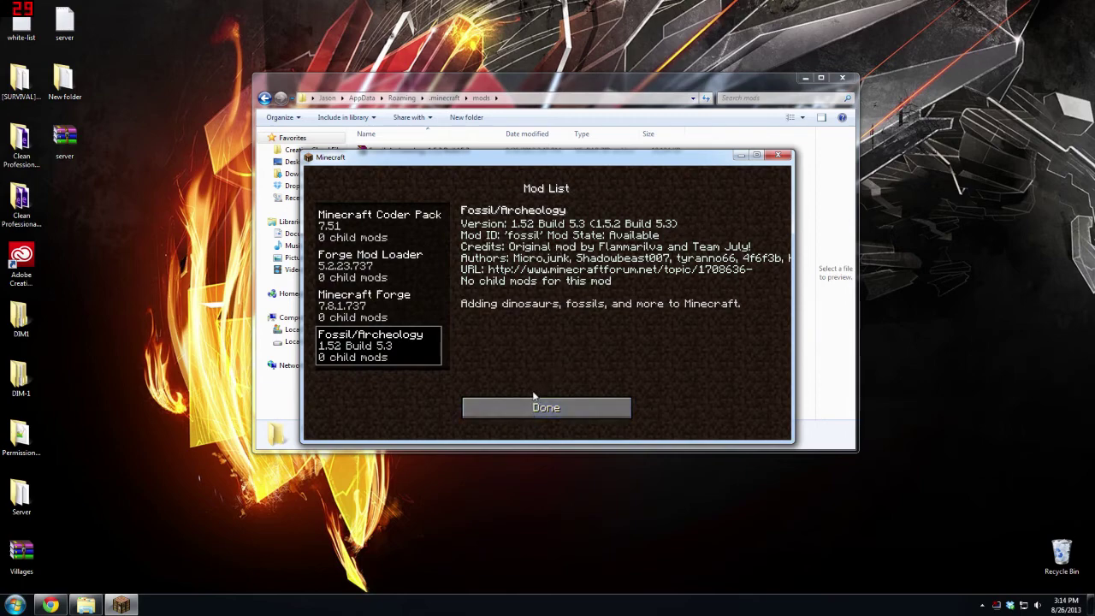
pyautogui.click(544, 408)
pyautogui.click(547, 301)
# Create a new world with the game mode set to Creative
pyautogui.click(626, 390)
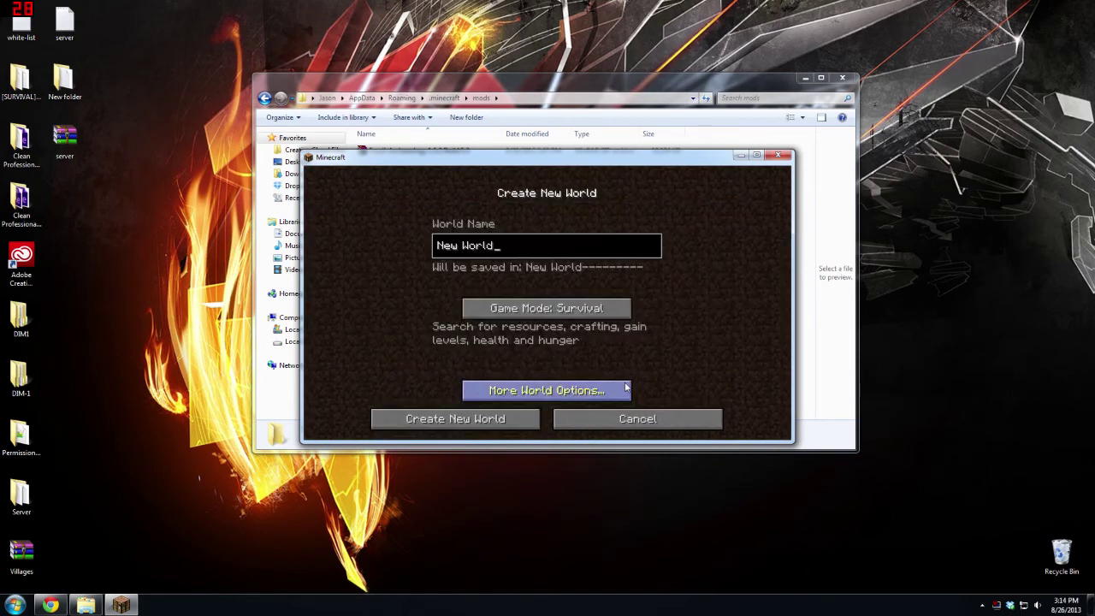
pyautogui.click(547, 308)
pyautogui.click(547, 308)
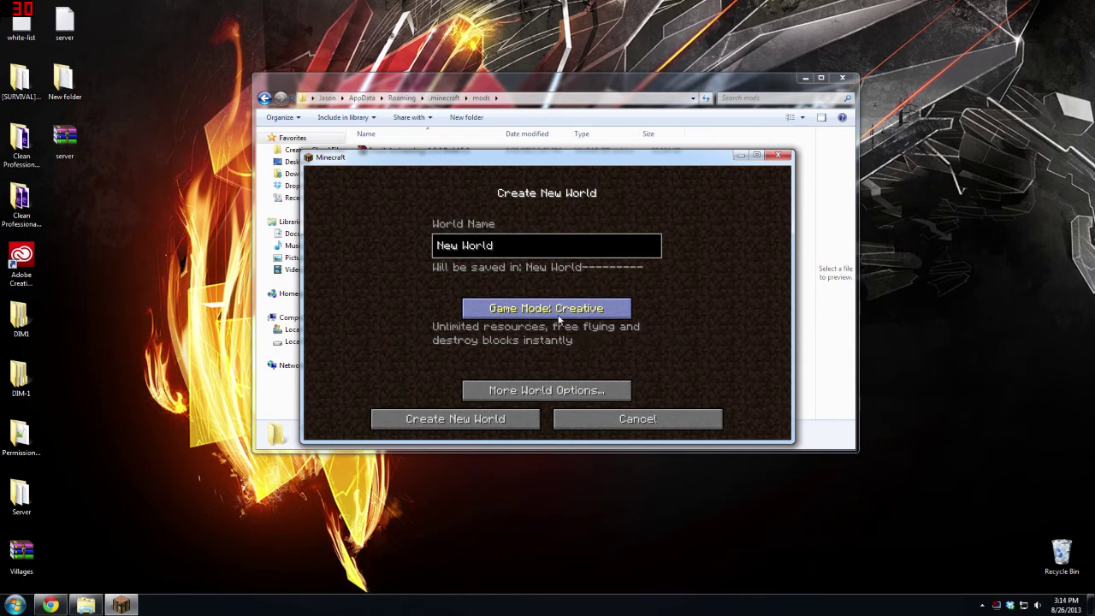
pyautogui.click(460, 411)
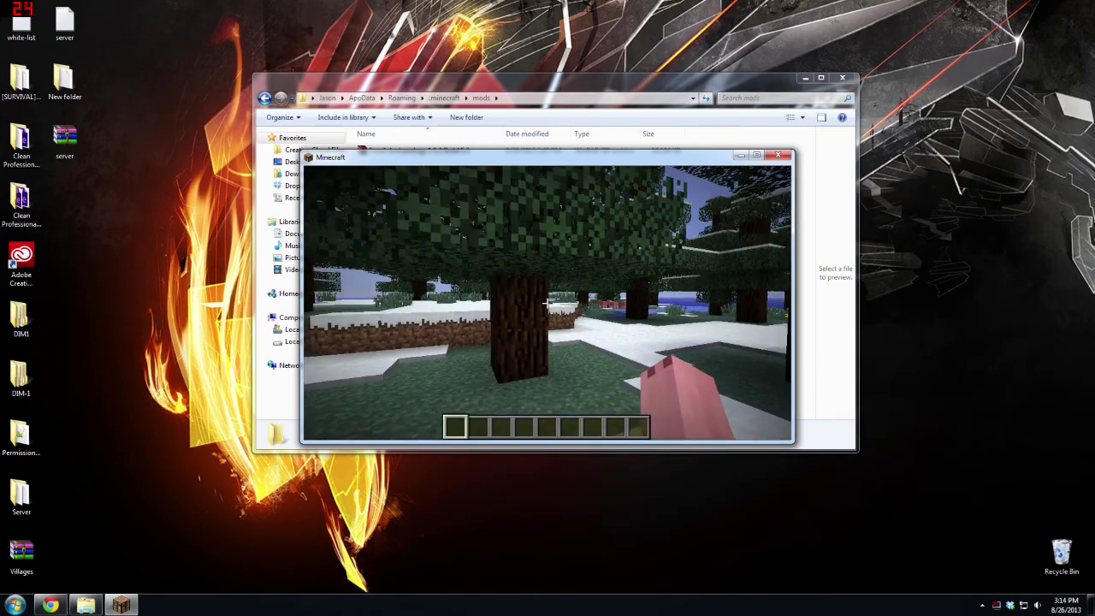
# Browse the Ancient Weapons, Food, Tools and Materials creative tabs on page 2
pyautogui.press('e')
pyautogui.click(647, 179)
pyautogui.click(551, 212)
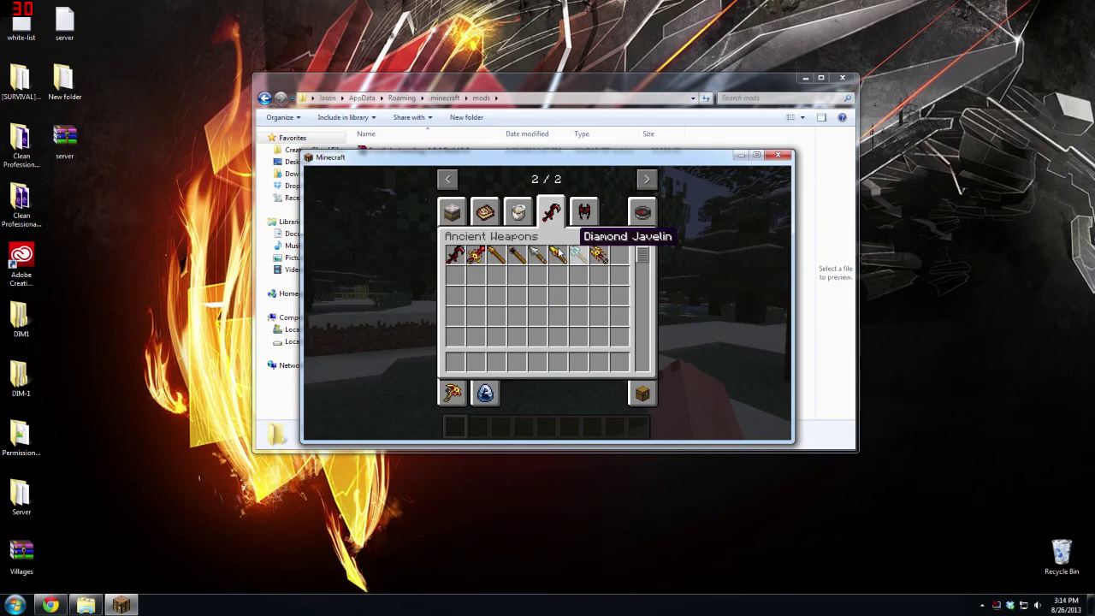
pyautogui.click(517, 212)
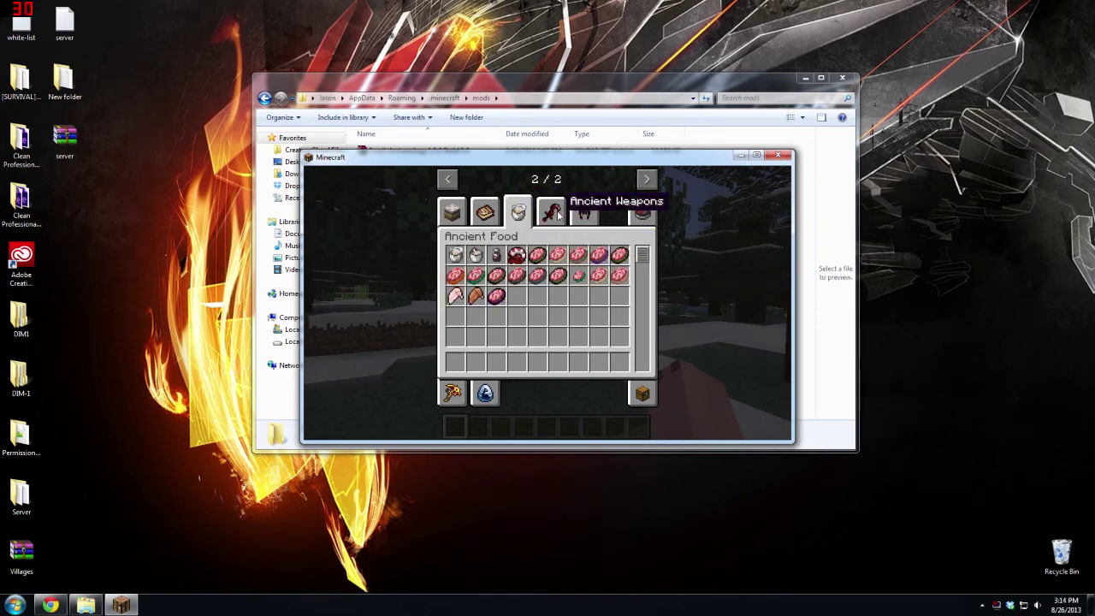
pyautogui.click(555, 213)
pyautogui.click(453, 393)
pyautogui.click(485, 392)
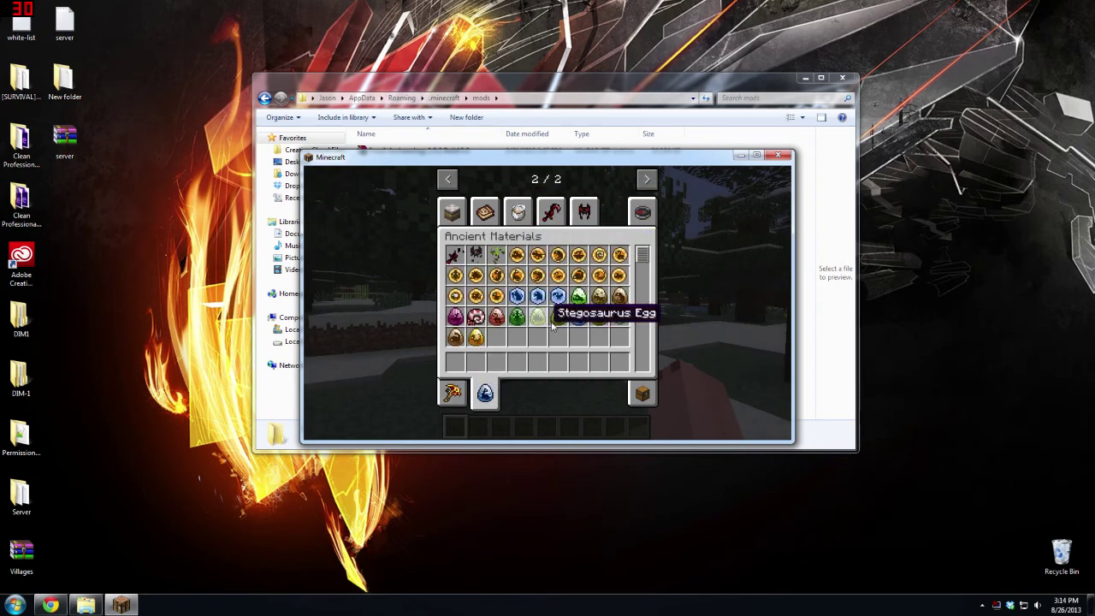
# Put the Compsognathus egg in the hotbar and walk forward among the snowy trees
pyautogui.click(619, 317)
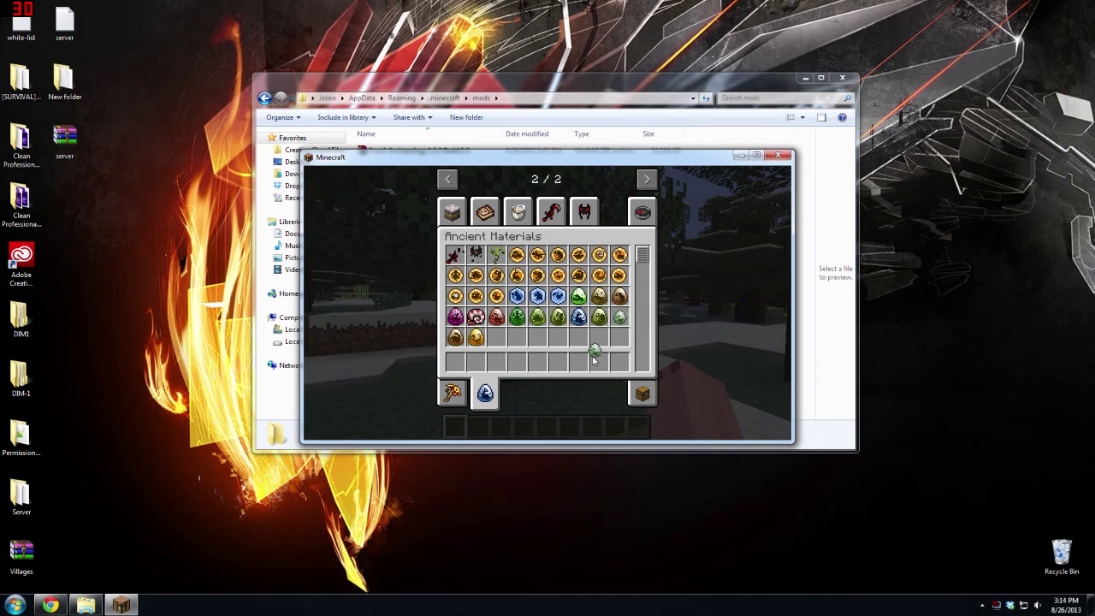
pyautogui.click(594, 359)
pyautogui.press('e')
pyautogui.scroll(-6, 548, 303)
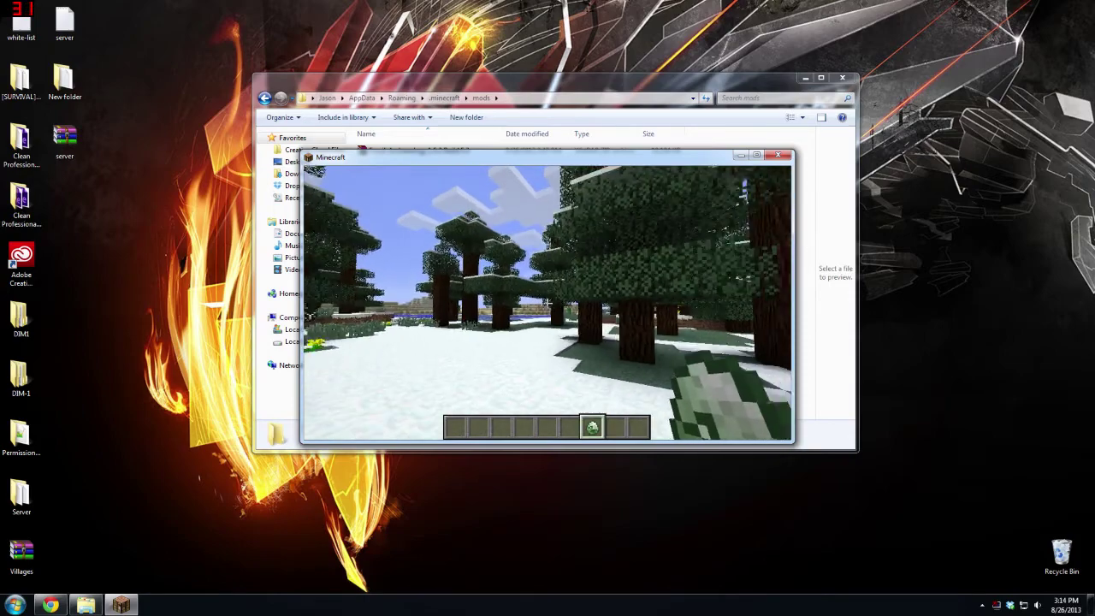
pyautogui.press('w')
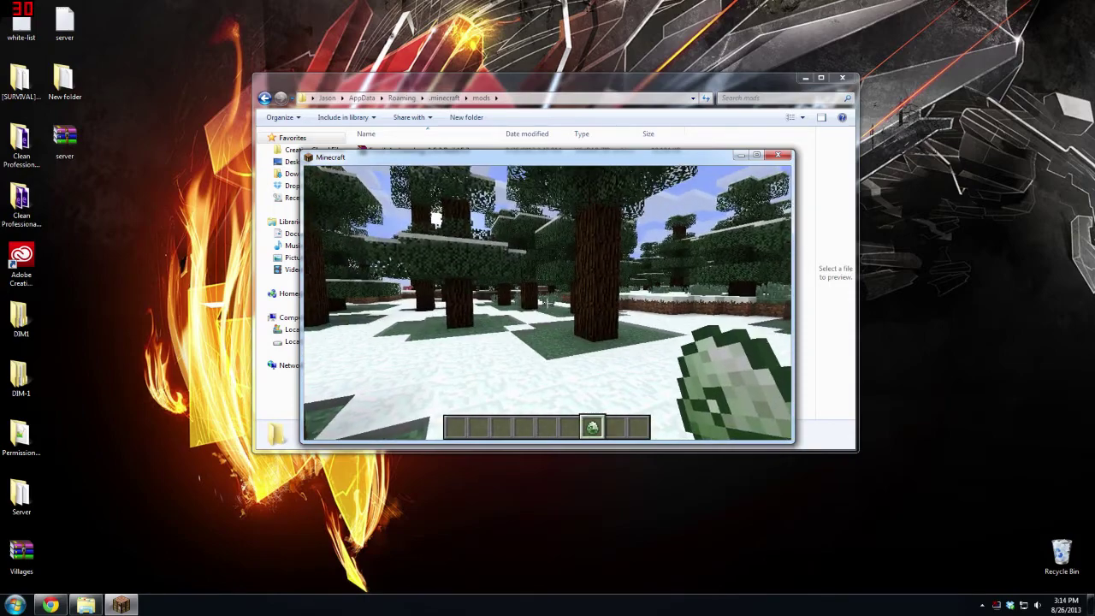